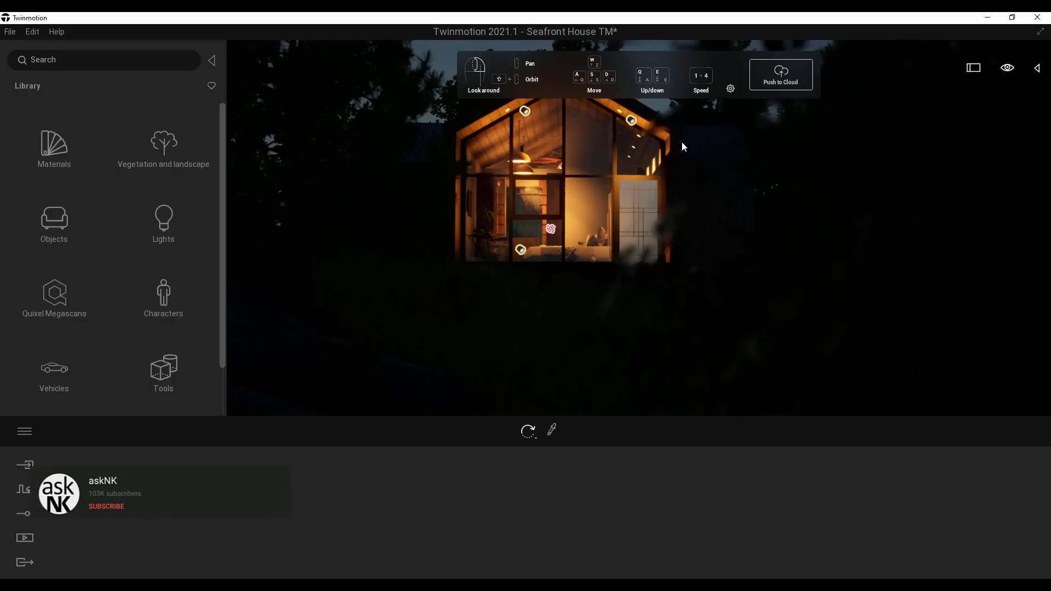
Step: Examine the navigation presets and the On, Pad and Touch navigation modes, leaving nothing selected in the scene
left_click(730, 88)
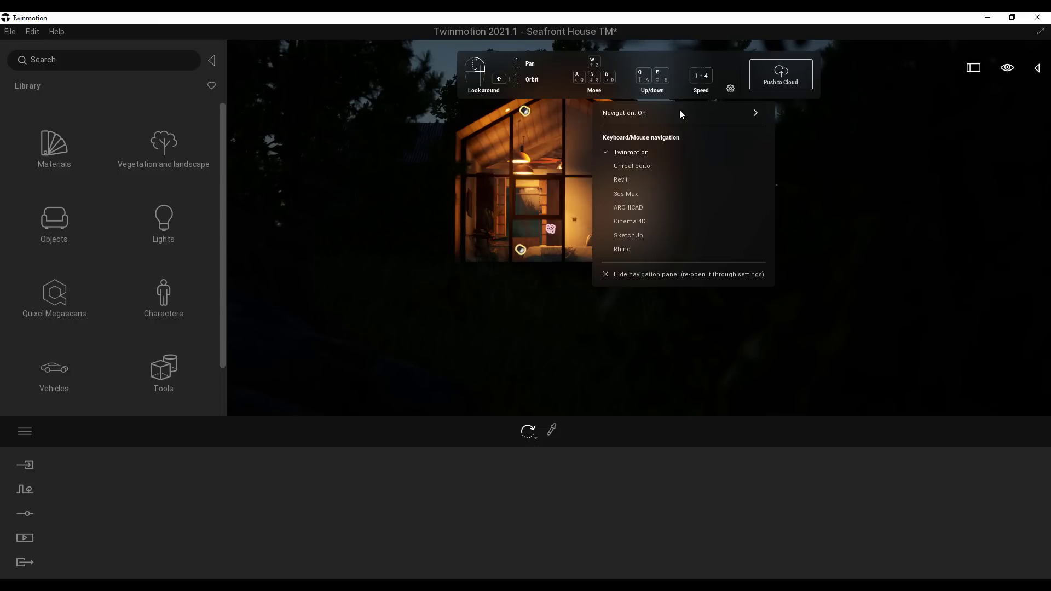
mouse_move(681, 113)
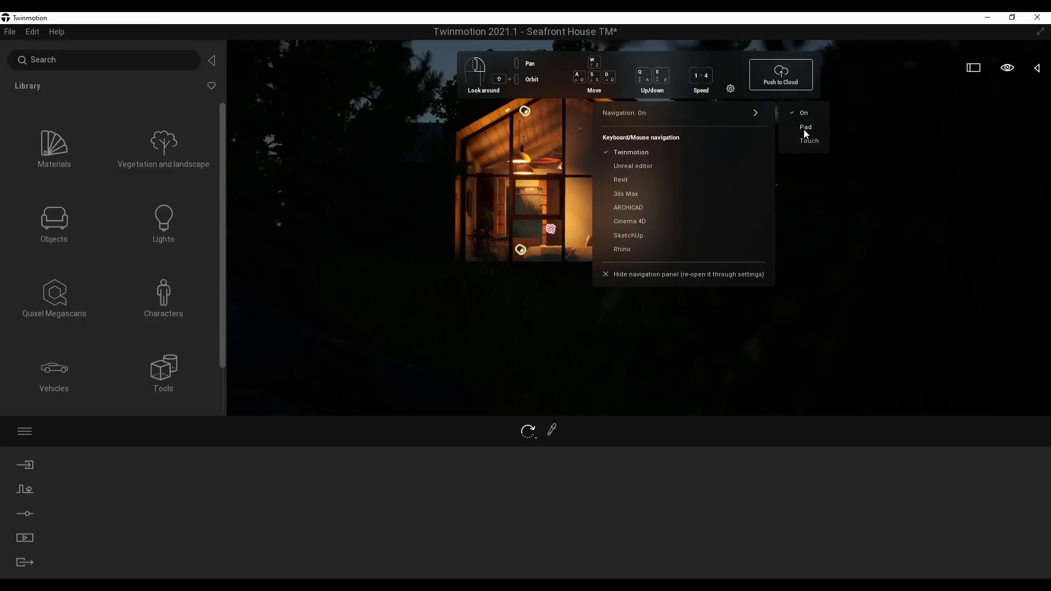
left_click(831, 115)
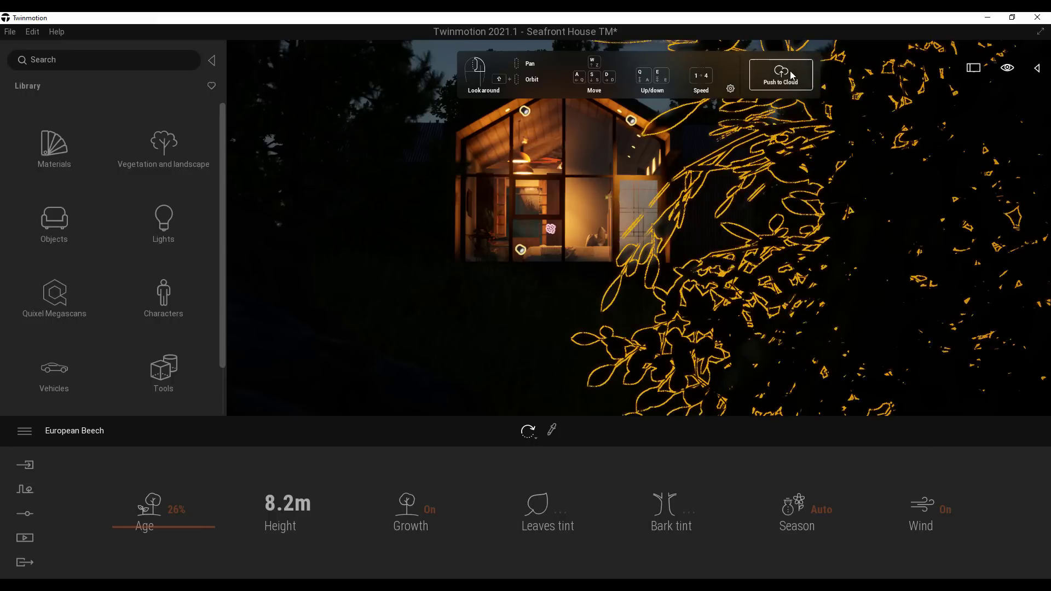
key("Escape")
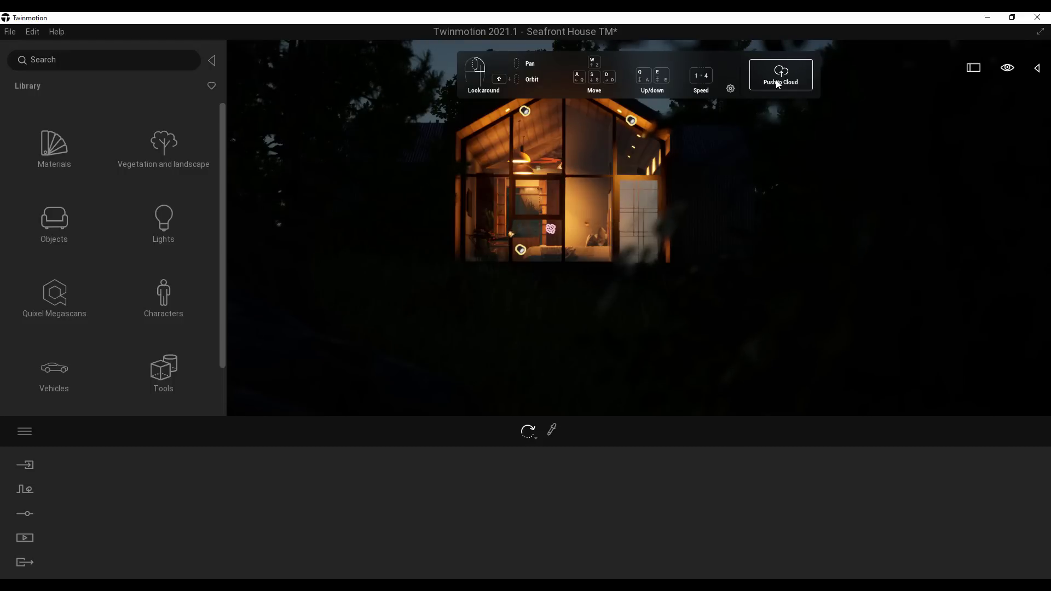
Step: Push the Seafront House scene to Presenter Cloud, signing in to Epic Games when asked
left_click(778, 84)
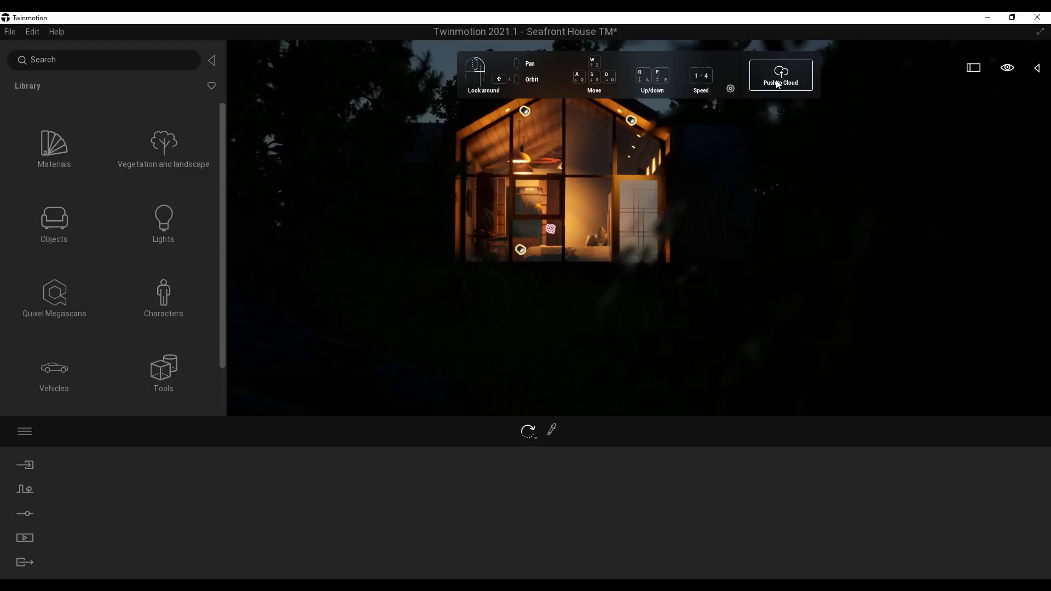
left_click(774, 77)
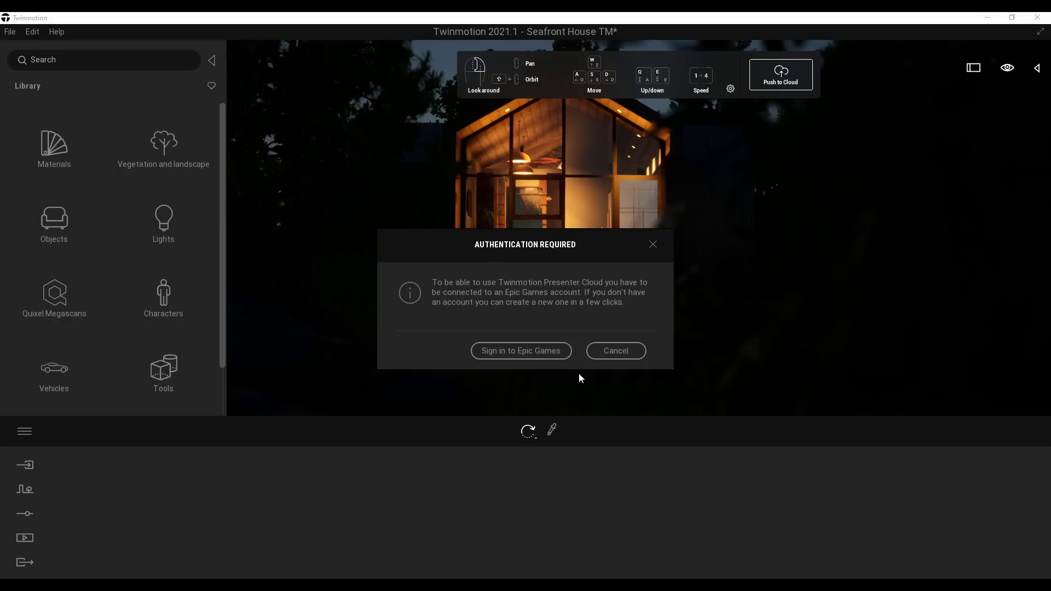
left_click(521, 351)
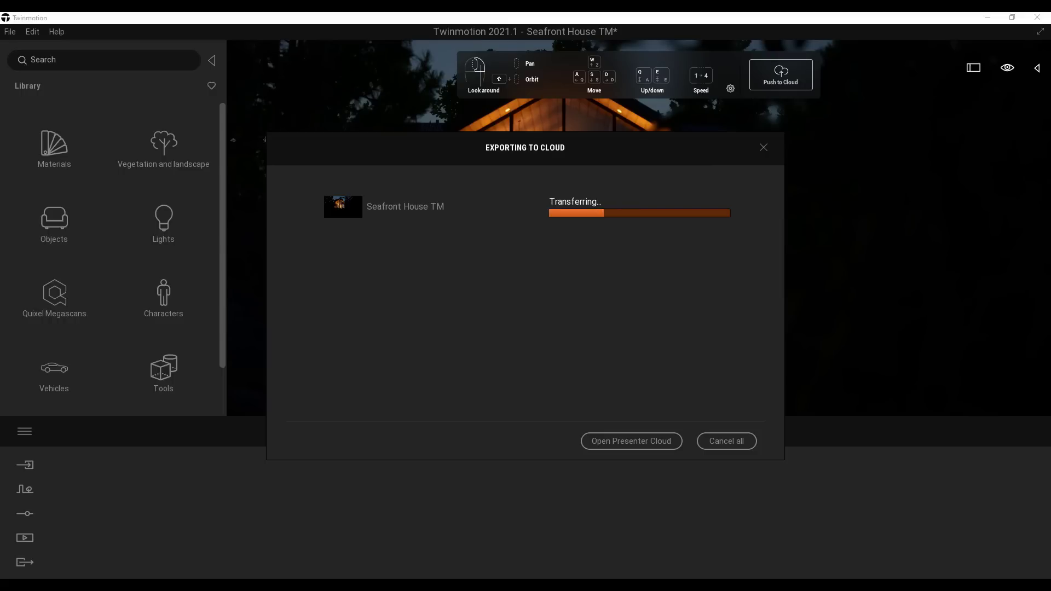
Step: Cancel all pending cloud exports and close the export window
left_click(724, 441)
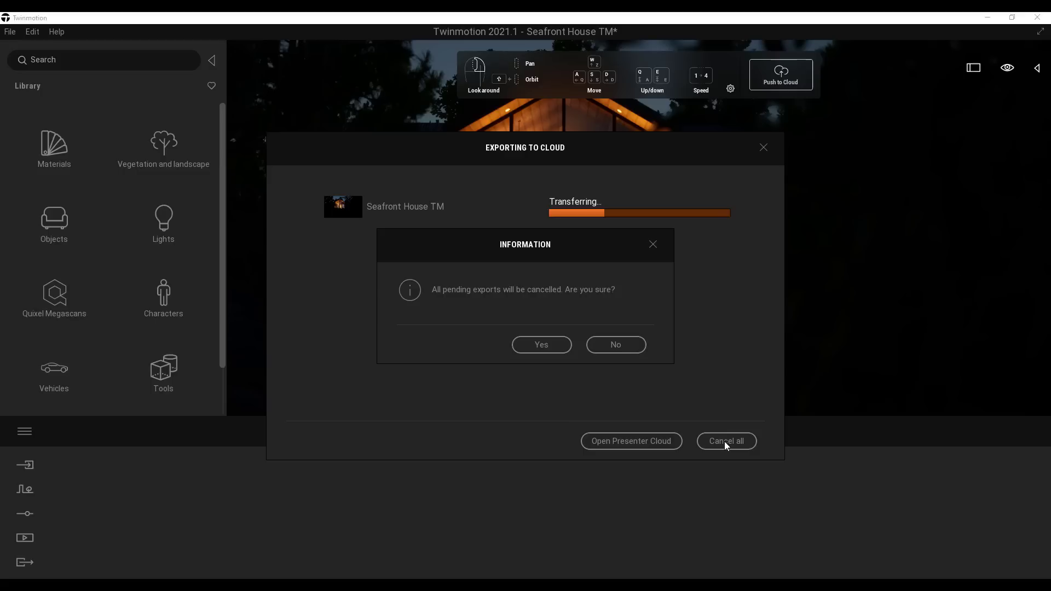
left_click(542, 345)
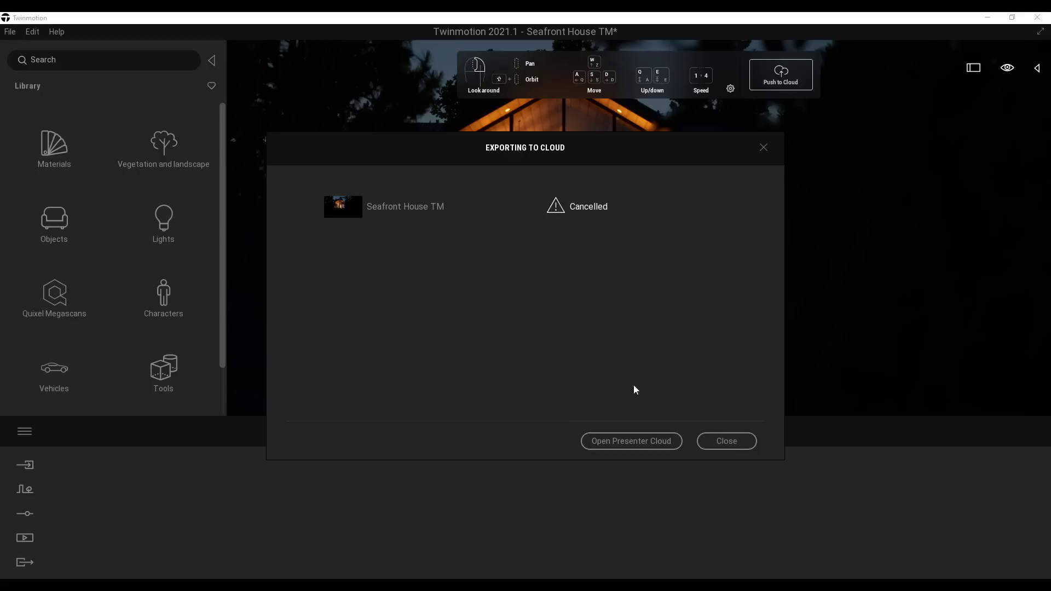
left_click(718, 445)
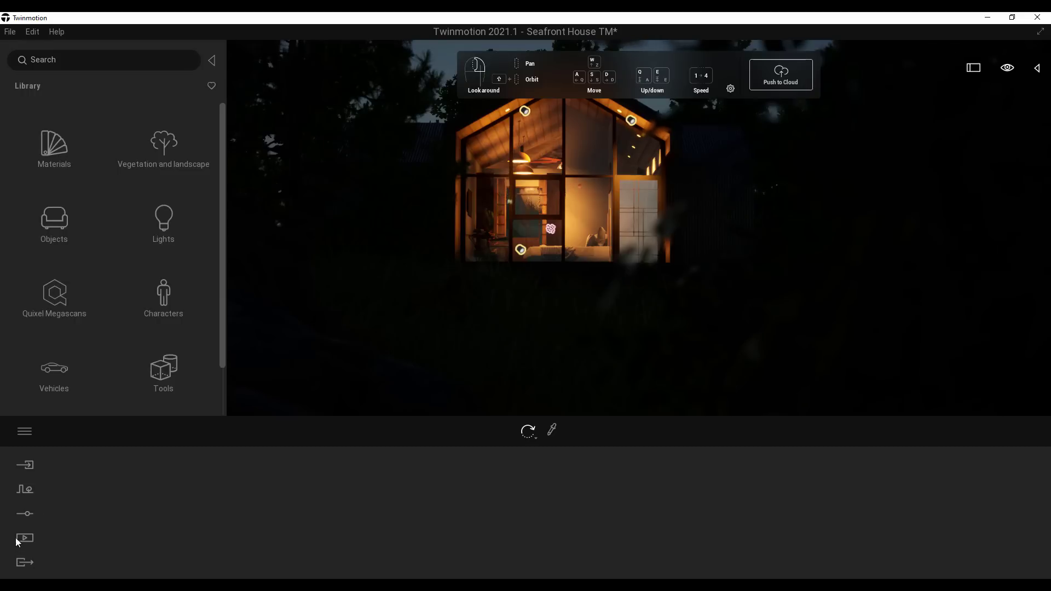
Step: Open the scene settings in both Twinmotion 2021.1 and 2020.2, and hide the navigation help in 2021.1
left_click(24, 514)
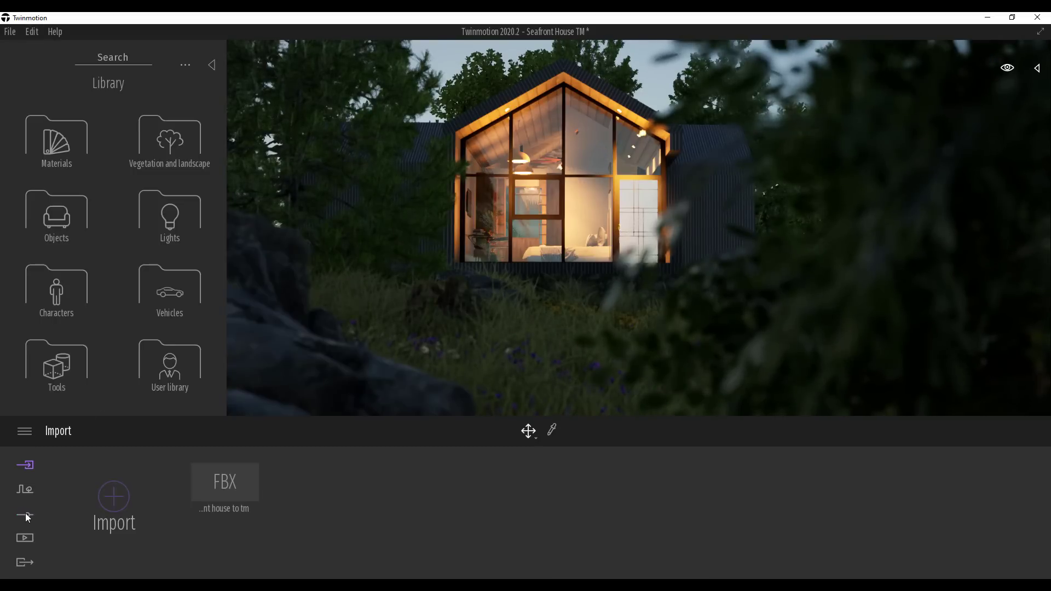
left_click(25, 514)
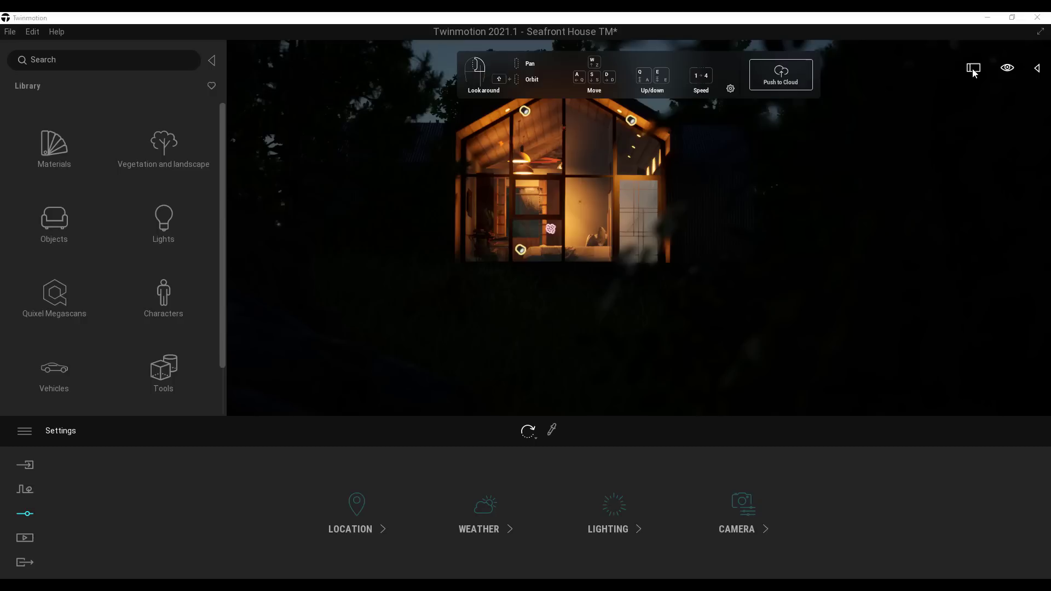
left_click(1007, 68)
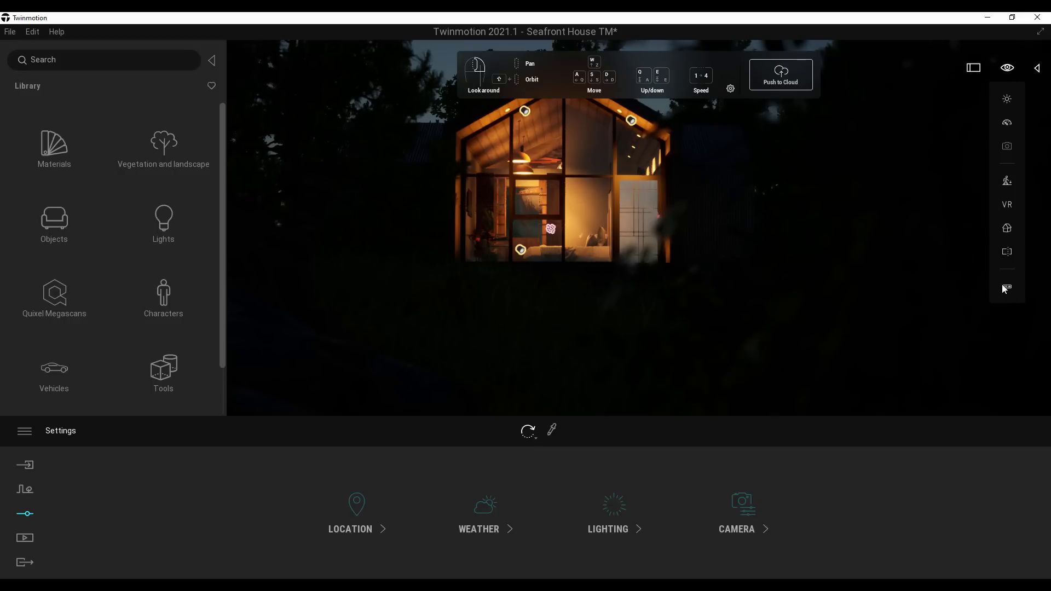
mouse_move(1005, 285)
left_click(953, 287)
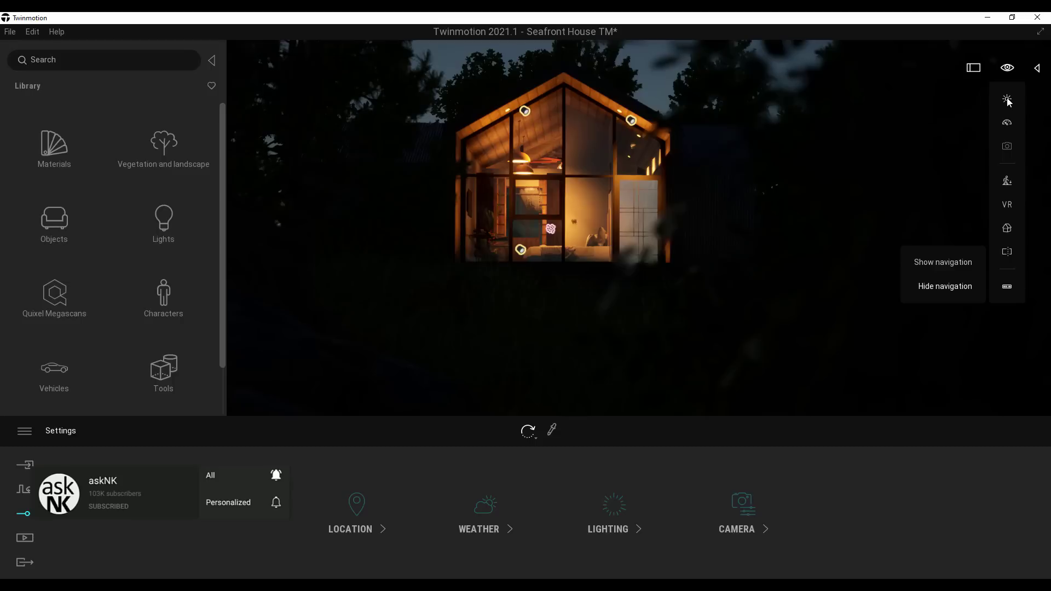
Step: Compare the time of day, speed and camera view options of the viewport quick settings in Twinmotion 2021.1 and 2020.2
mouse_move(1006, 121)
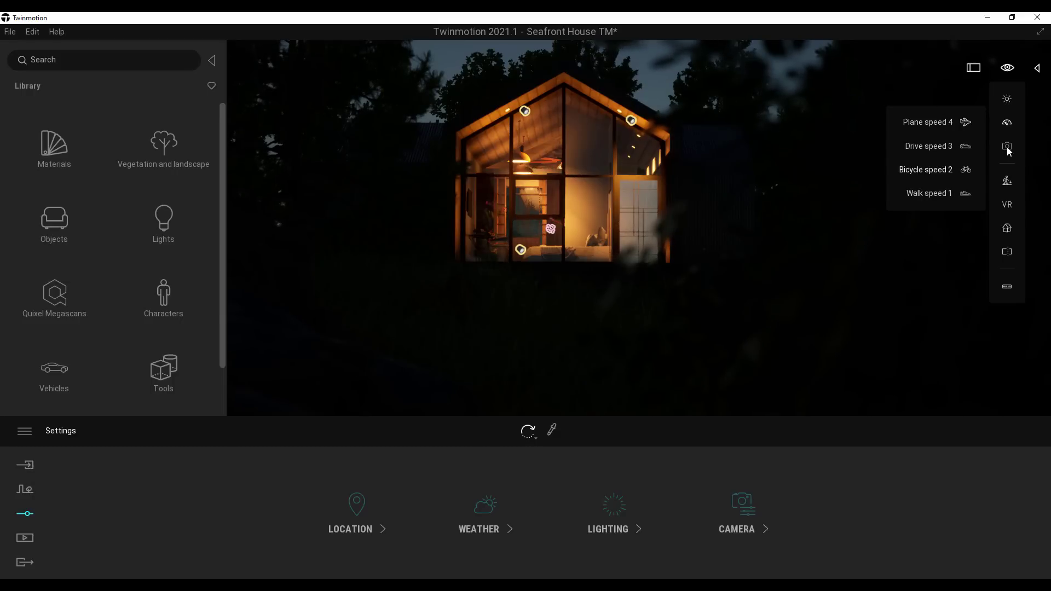
left_click(1007, 100)
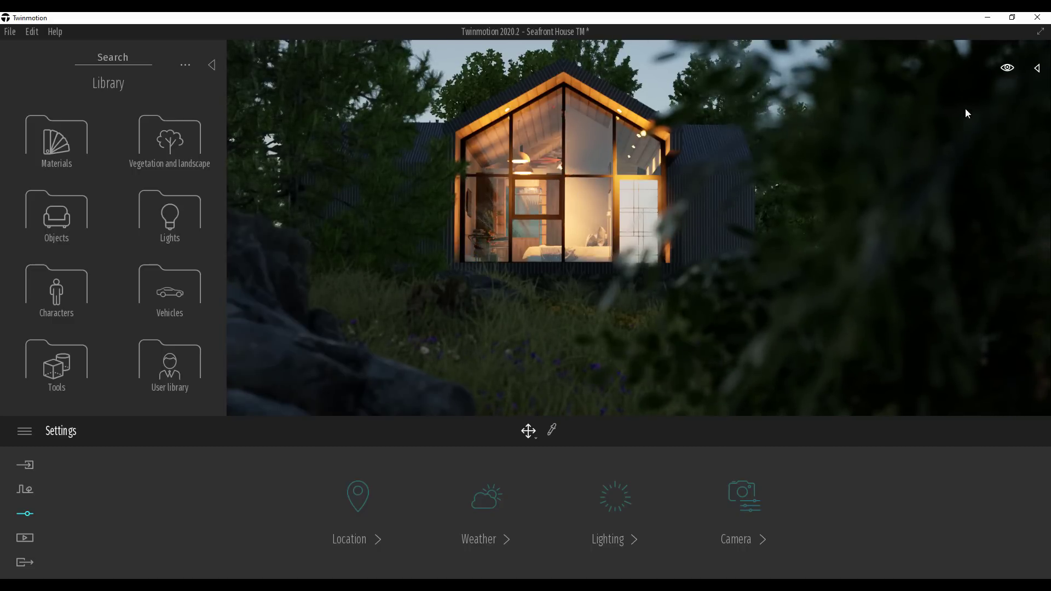
mouse_move(1006, 67)
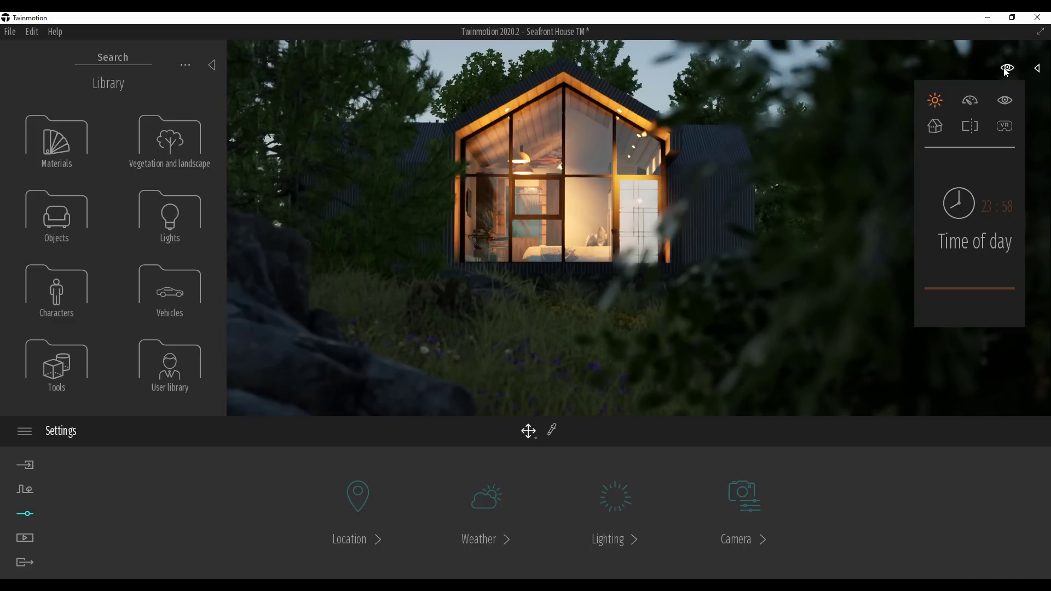
left_click(1003, 101)
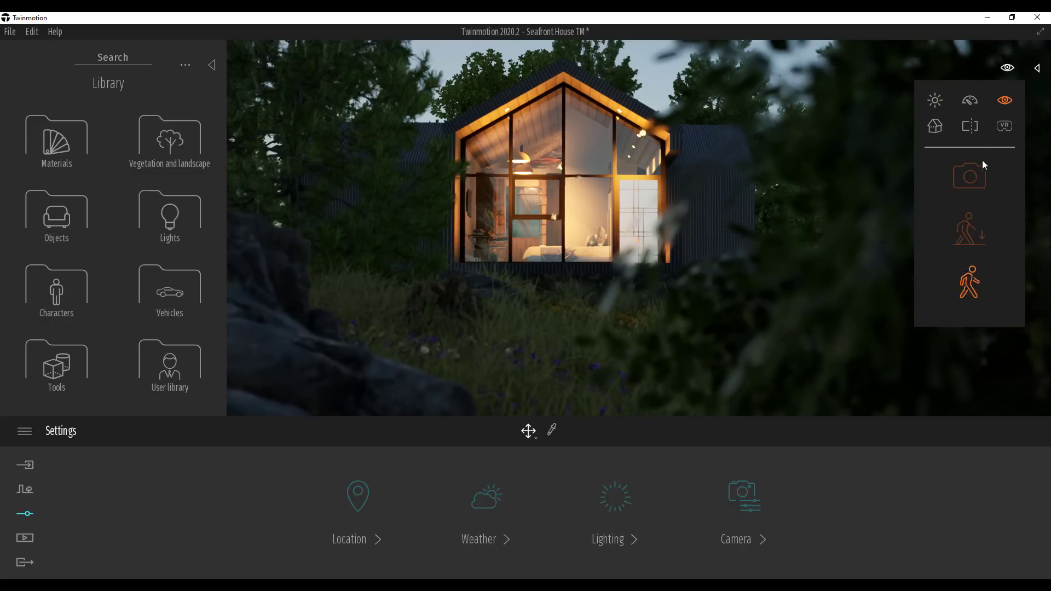
left_click(973, 100)
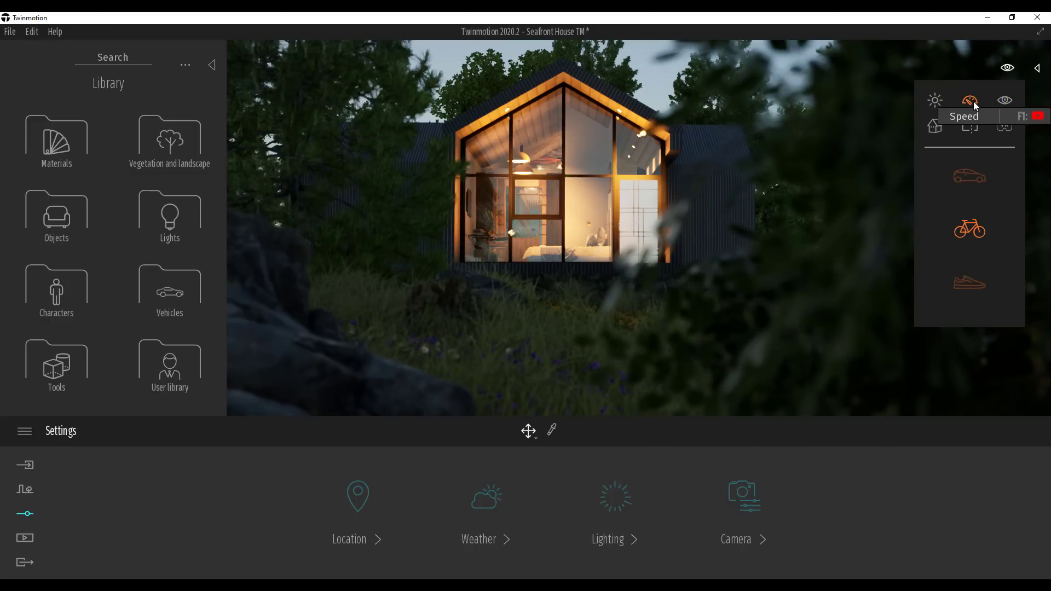
left_click(934, 100)
left_click(1008, 68)
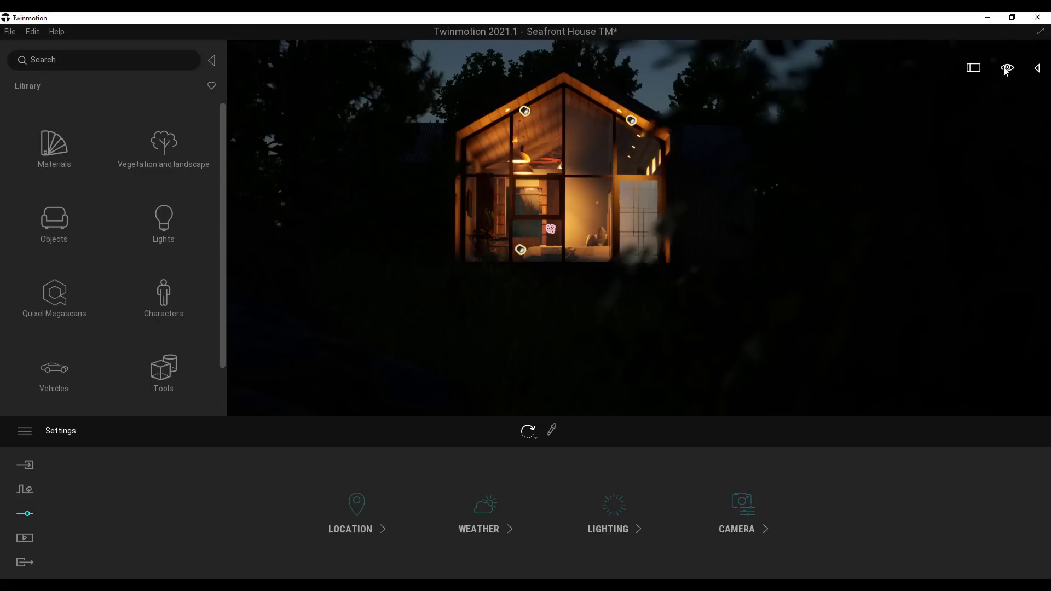
left_click(1006, 69)
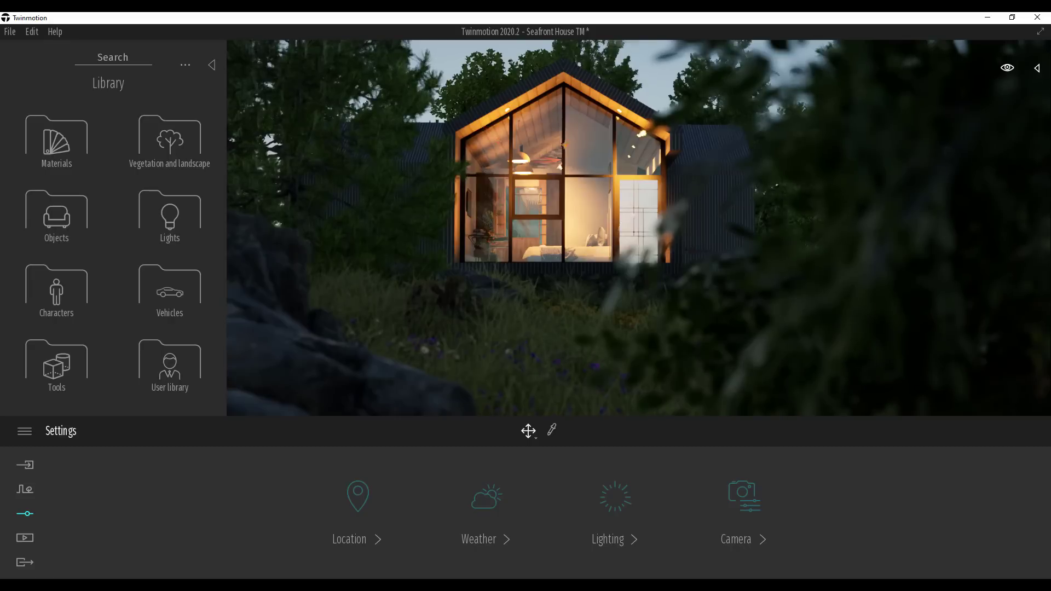
Step: Try to move the time of day to an earlier hour in the Twinmotion 2020.2 scene
left_click(1007, 68)
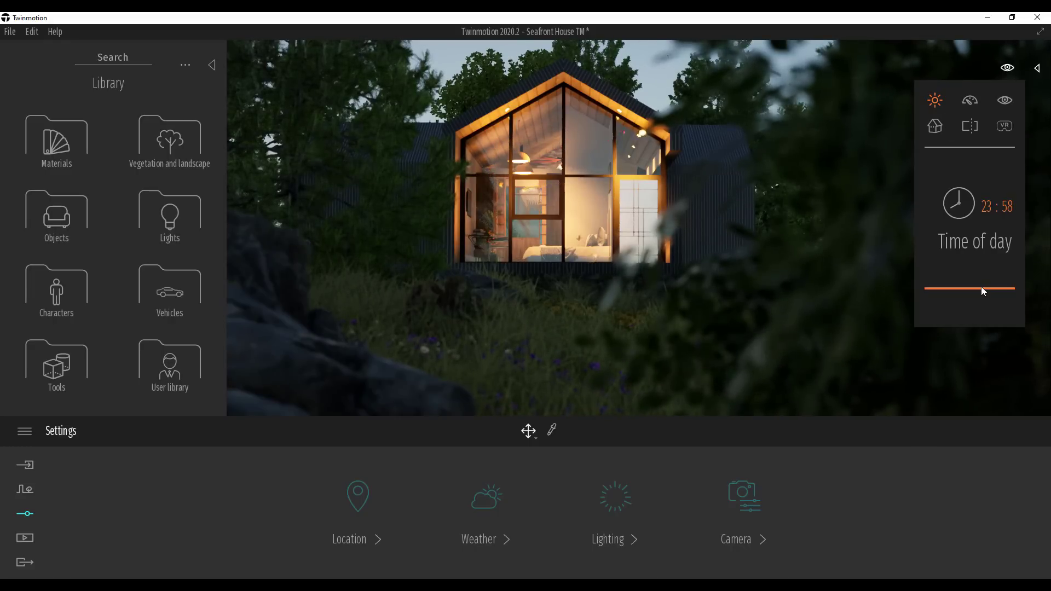
left_click_drag(981, 287, 975, 137)
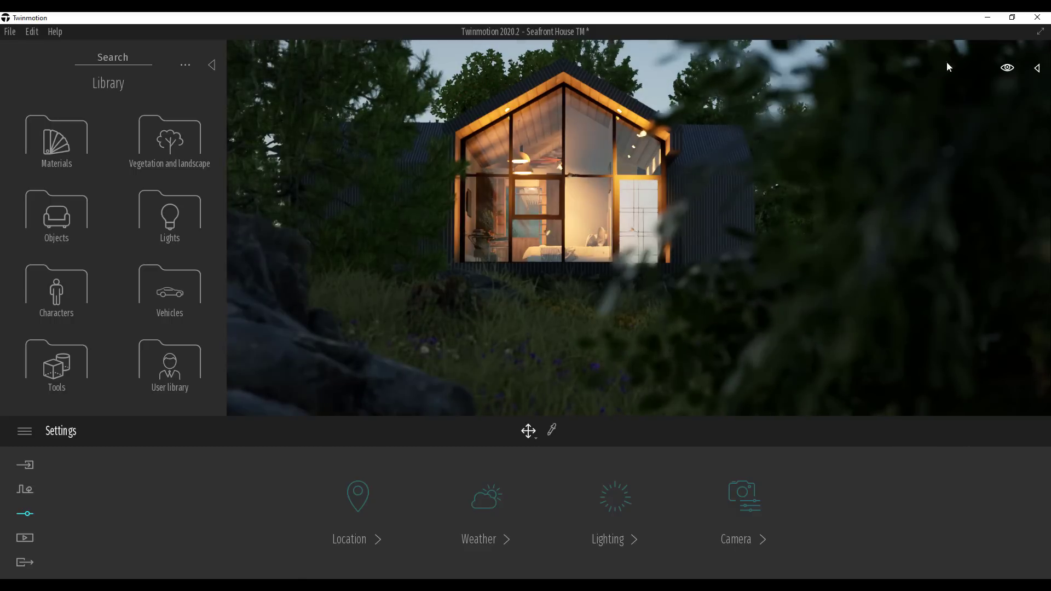
mouse_move(1006, 70)
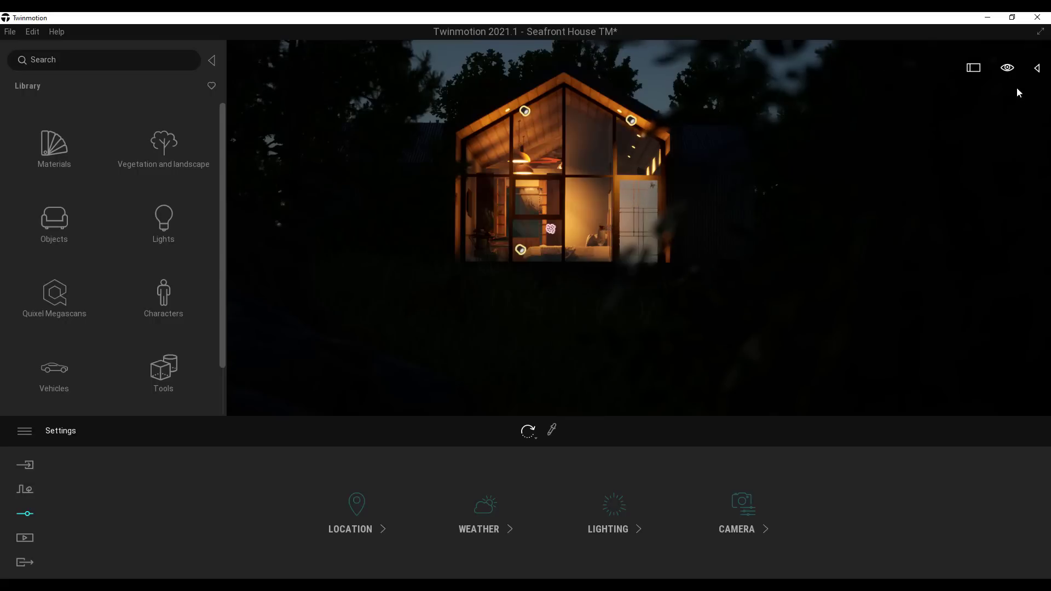
Step: Set the time of day in Twinmotion 2021.1 to 00:00, raise it to 11:59, and sweep it on towards late night
mouse_move(1007, 69)
mouse_move(1008, 101)
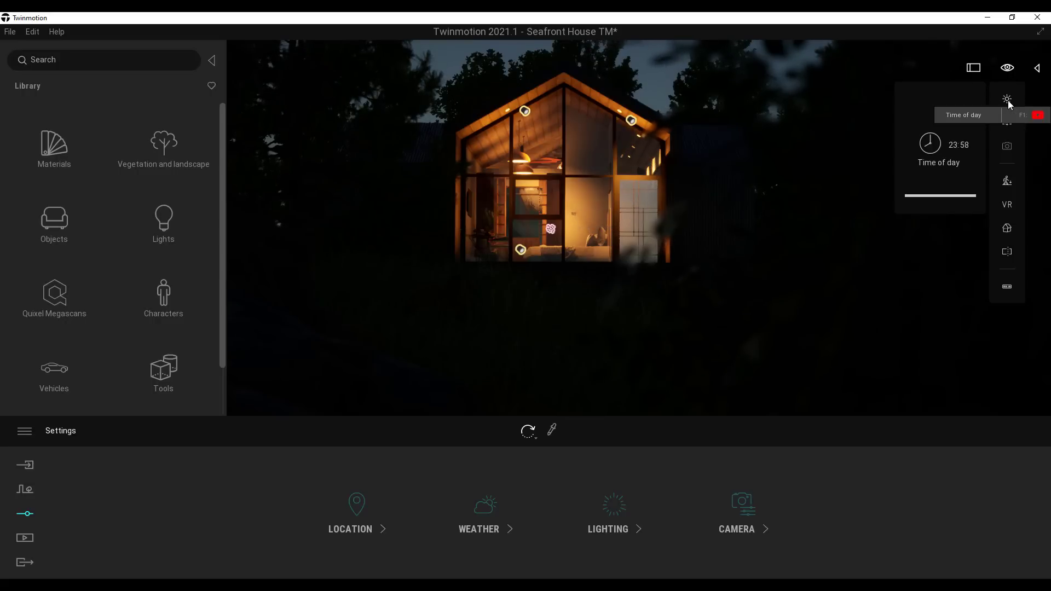
left_click_drag(956, 201, 954, 86)
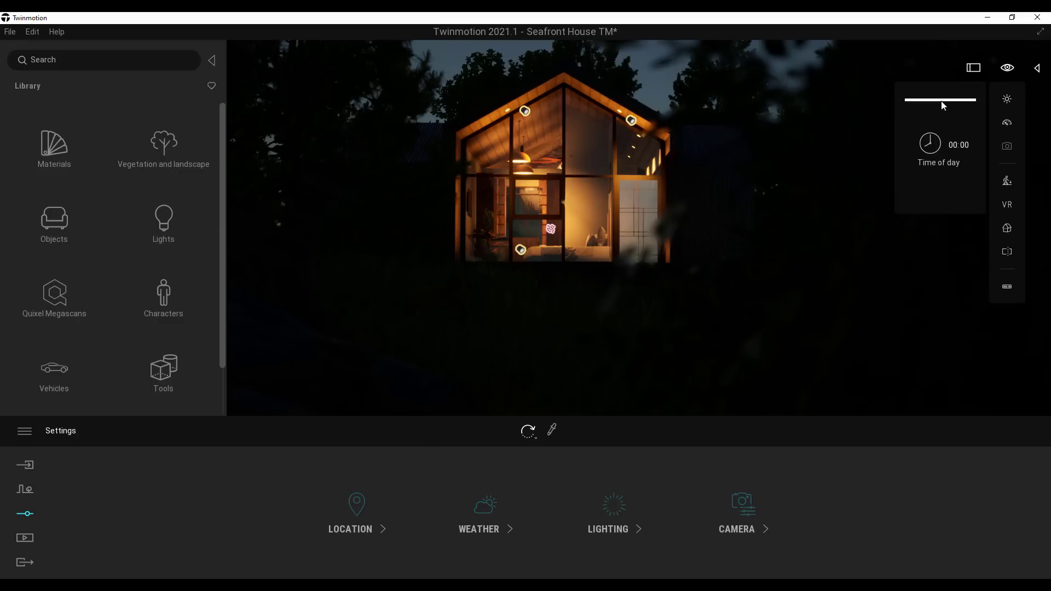
left_click_drag(941, 105, 941, 147)
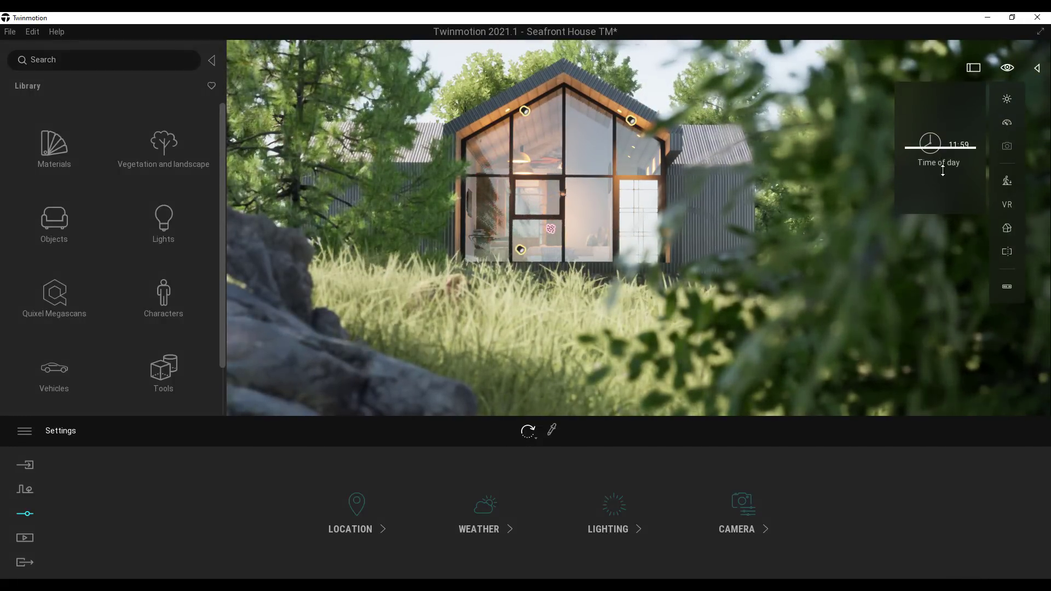
left_click_drag(941, 147, 953, 206)
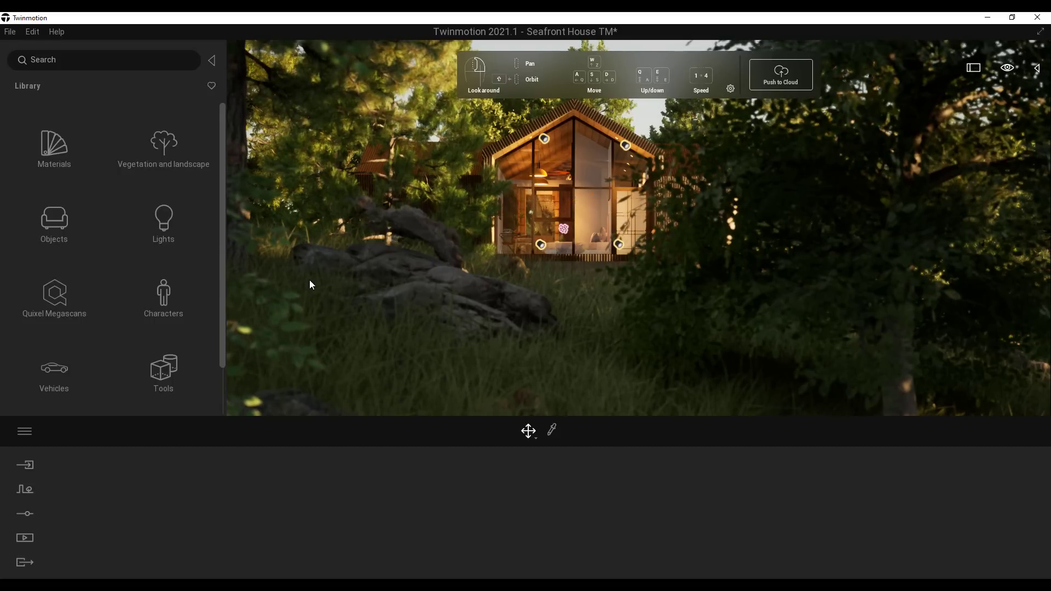
Step: Browse the Quixel Megascans library's 3D assets, including the Building category
left_click(39, 297)
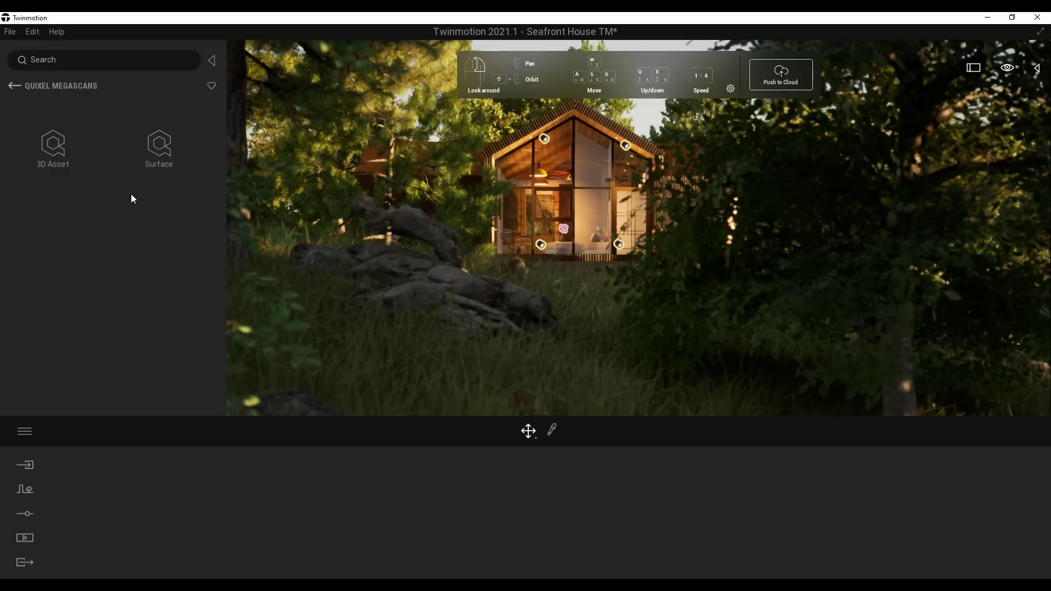
left_click(56, 151)
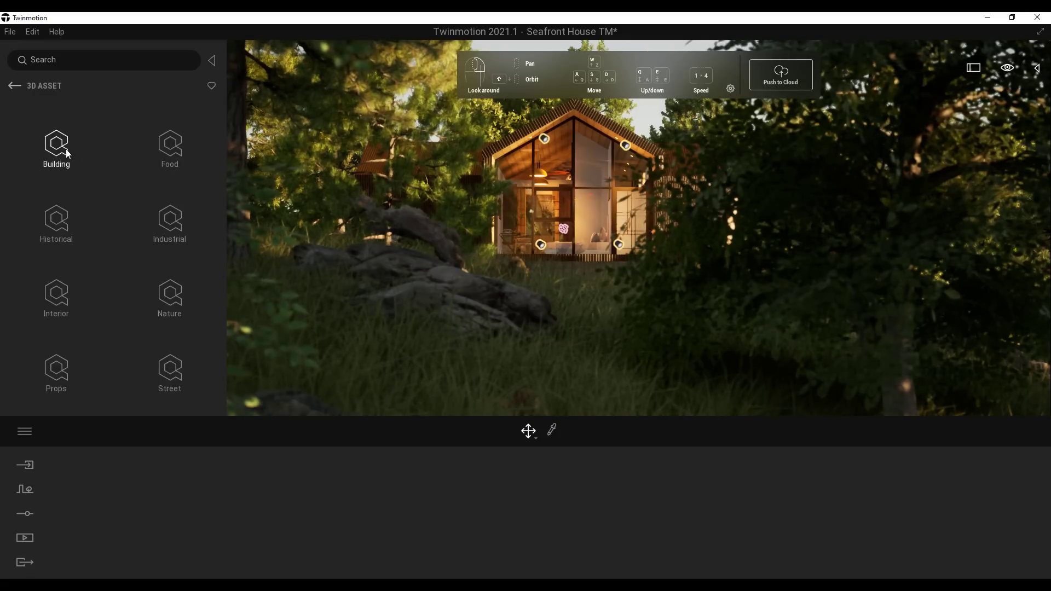
left_click(59, 149)
left_click(14, 86)
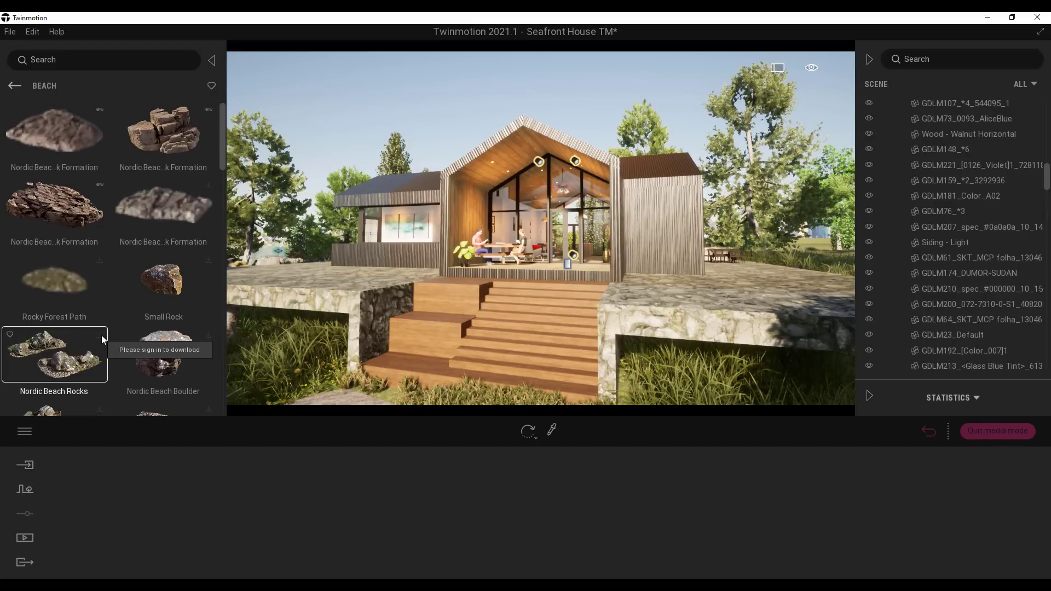
Step: Sign in to Epic Games and download the Nordic Beach Rocks asset from the Beach category
left_click(12, 33)
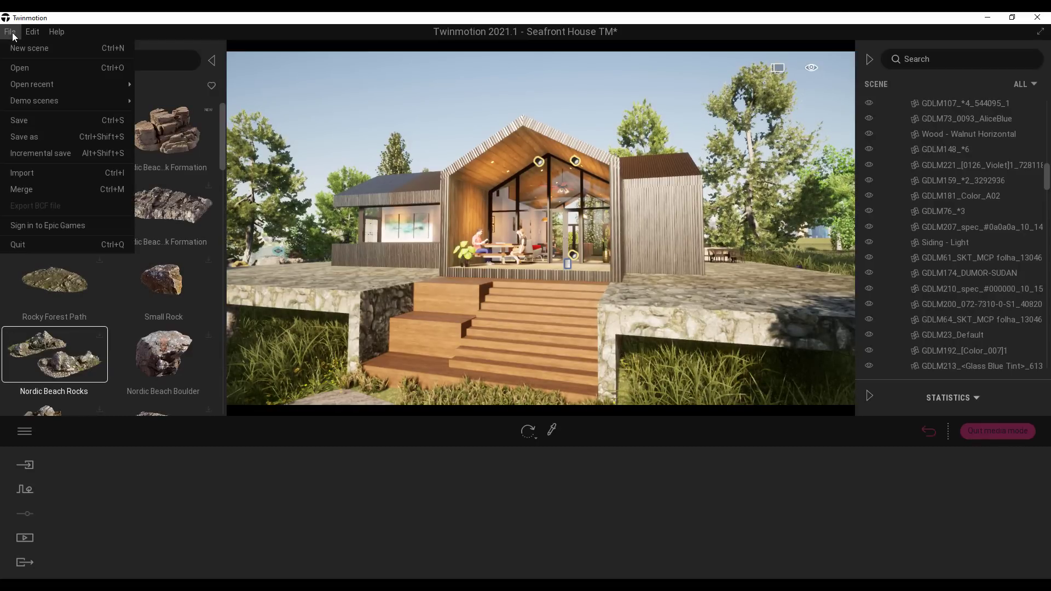
left_click(52, 226)
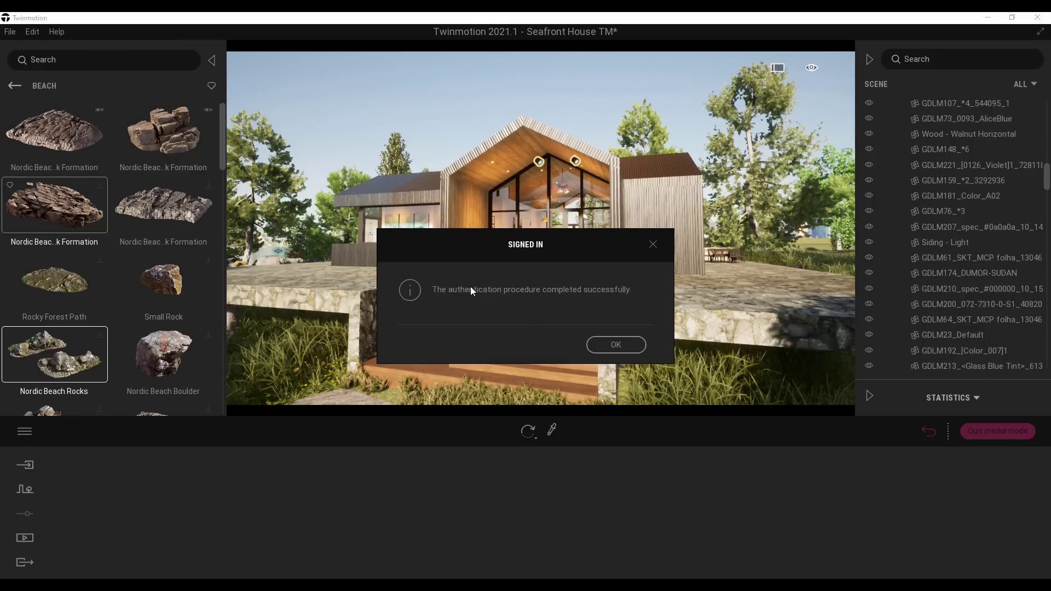
left_click(614, 347)
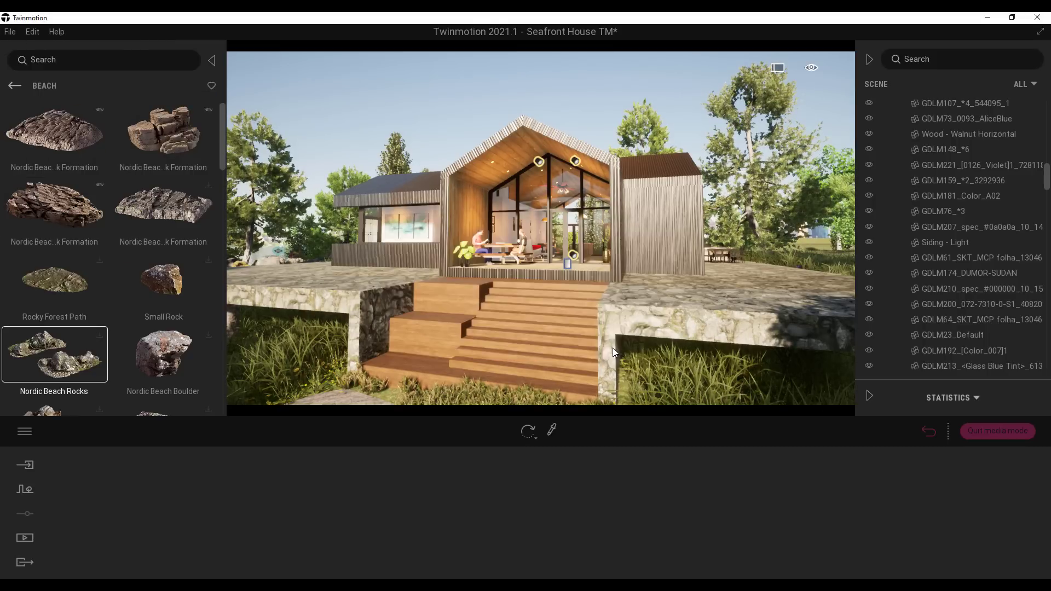
left_click(99, 337)
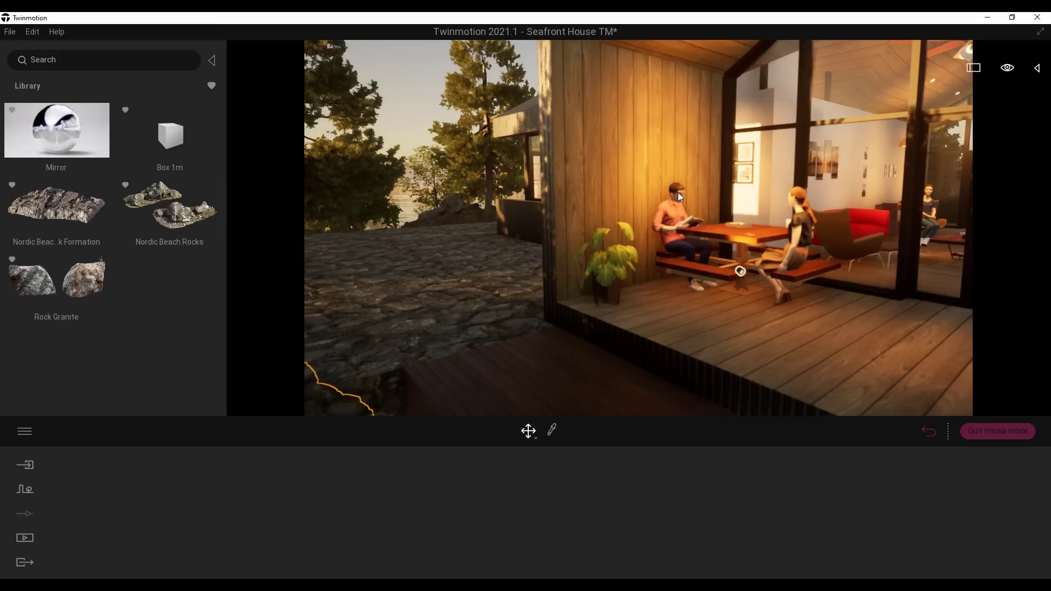
Step: Apply the Mirror item from the library favourites to the house's glazed front beside the wooden deck
left_click_drag(52, 139, 769, 138)
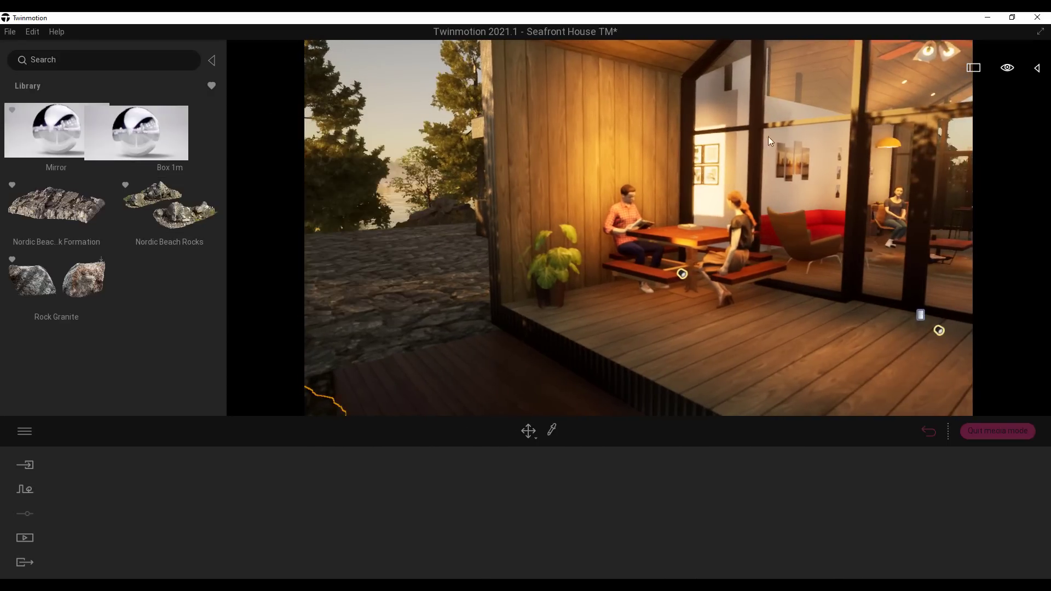
left_click_drag(805, 177, 796, 202)
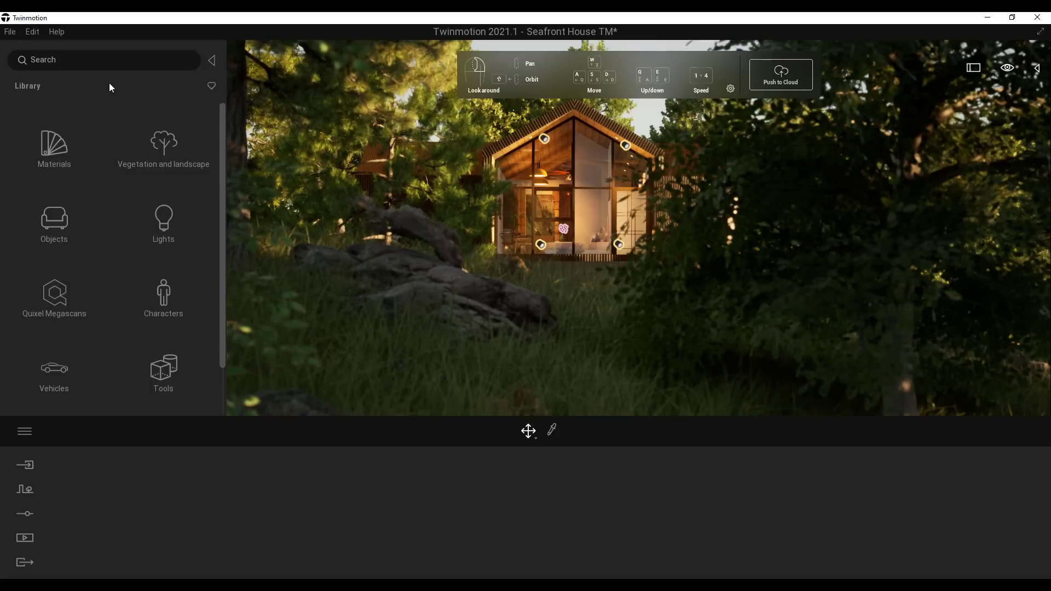
Step: Look through the Living room categories under Home objects and return to the library's main level
left_click(60, 227)
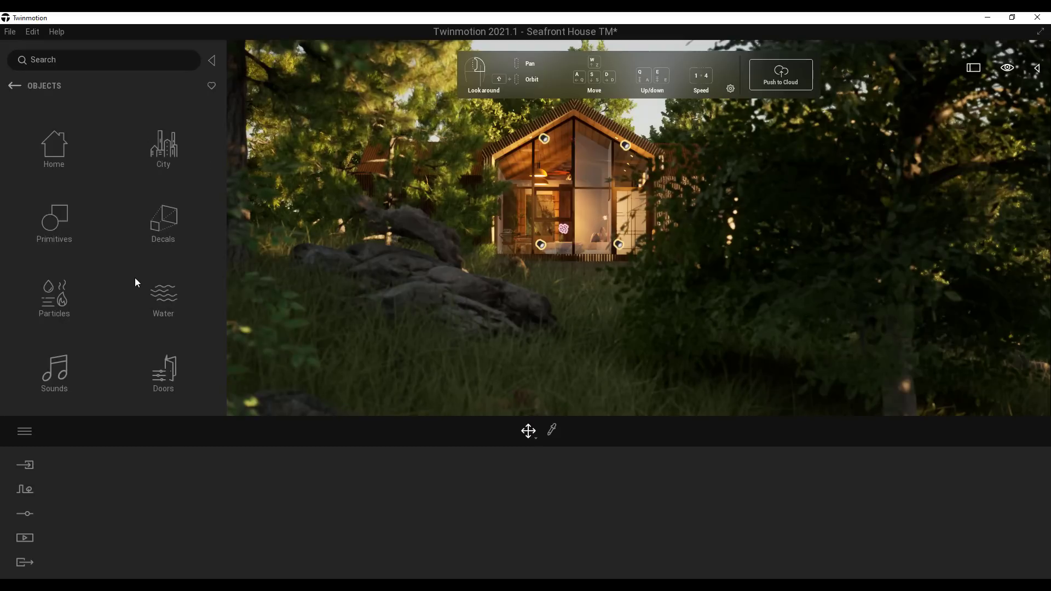
left_click(59, 154)
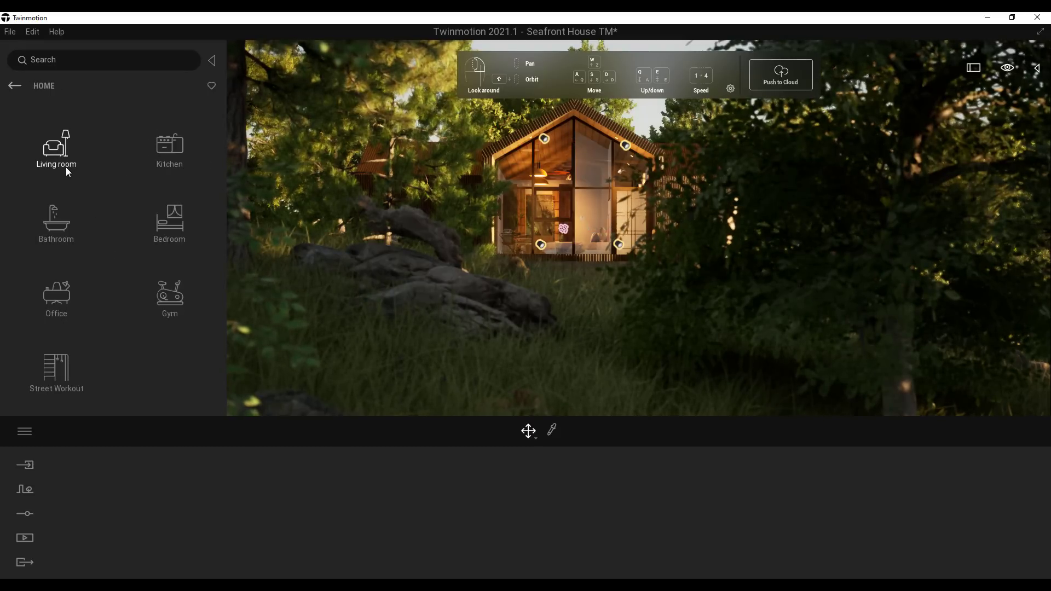
left_click(61, 158)
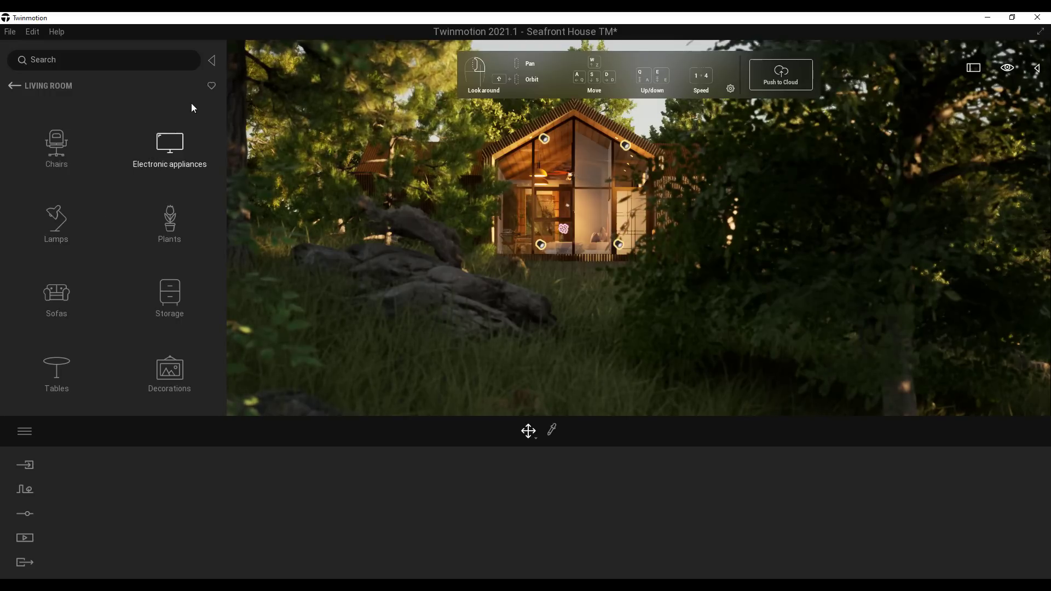
double_click(15, 86)
left_click(15, 86)
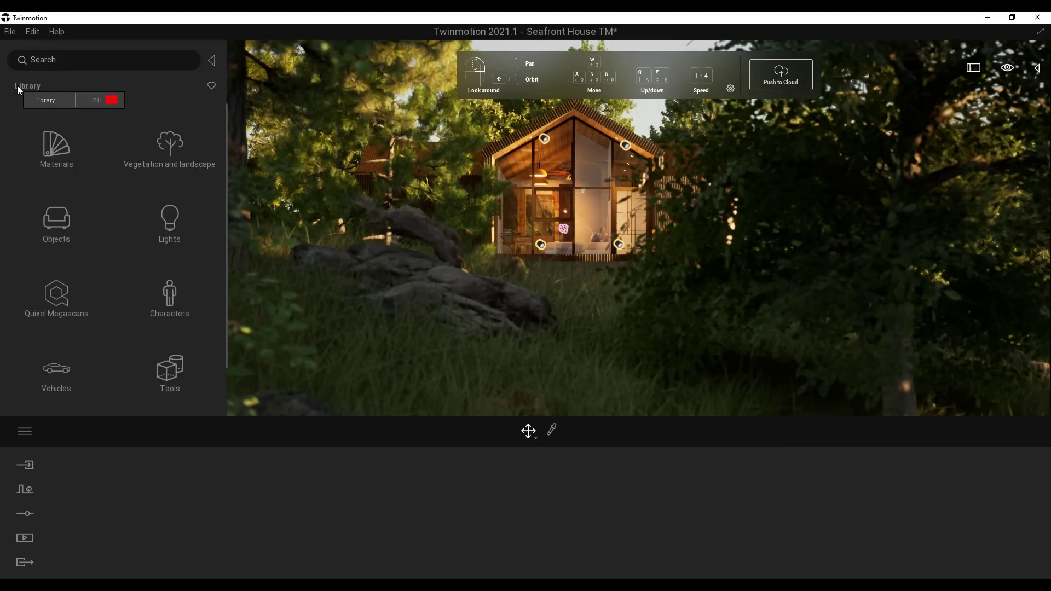
Step: Search the library for "Table"
left_click(59, 60)
type("tab")
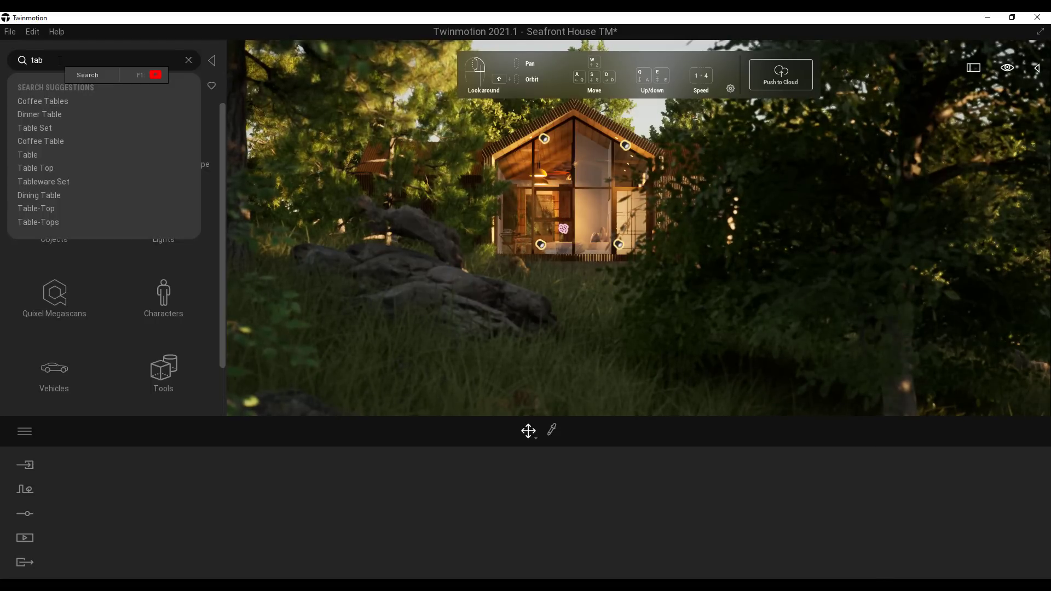
type("le")
key("Return")
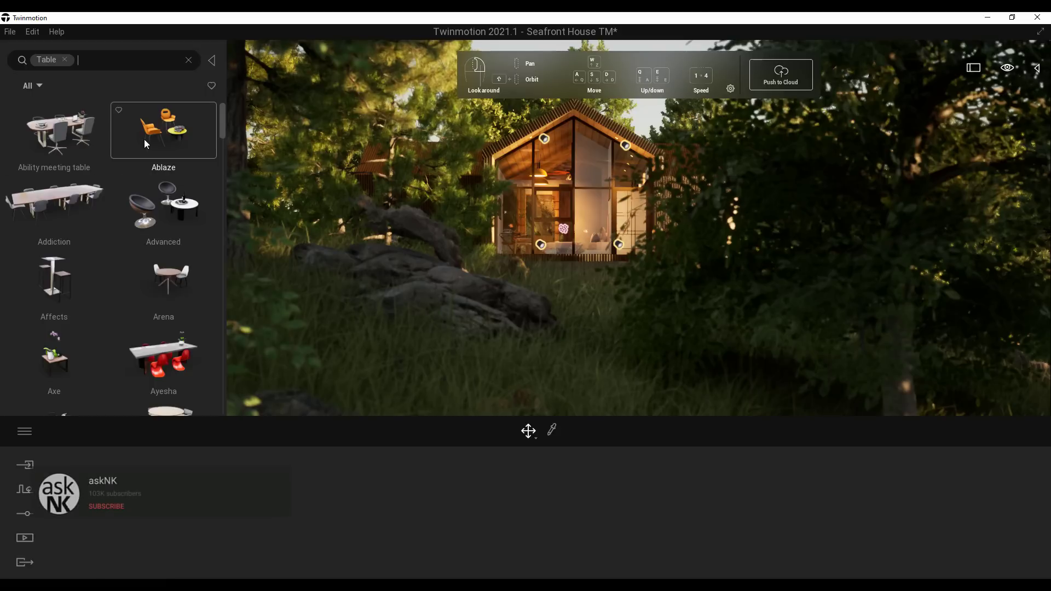
Step: Examine the Table search results, from furniture sets to the downloadable bowls, statuettes and limestone materials
scroll(134, 142, "down", 10)
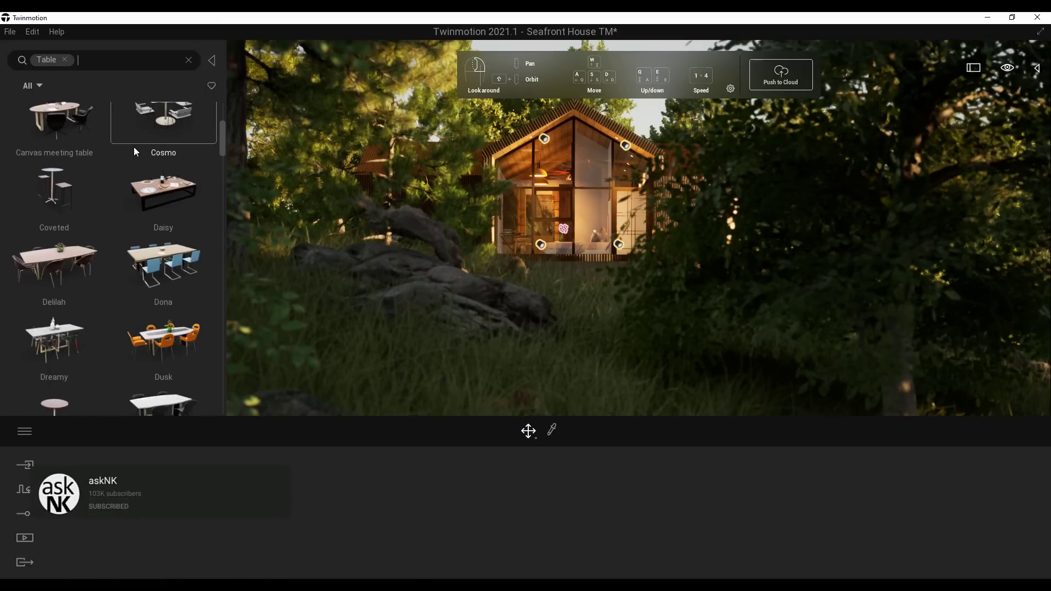
left_click_drag(222, 145, 216, 192)
scroll(179, 228, "down", 5)
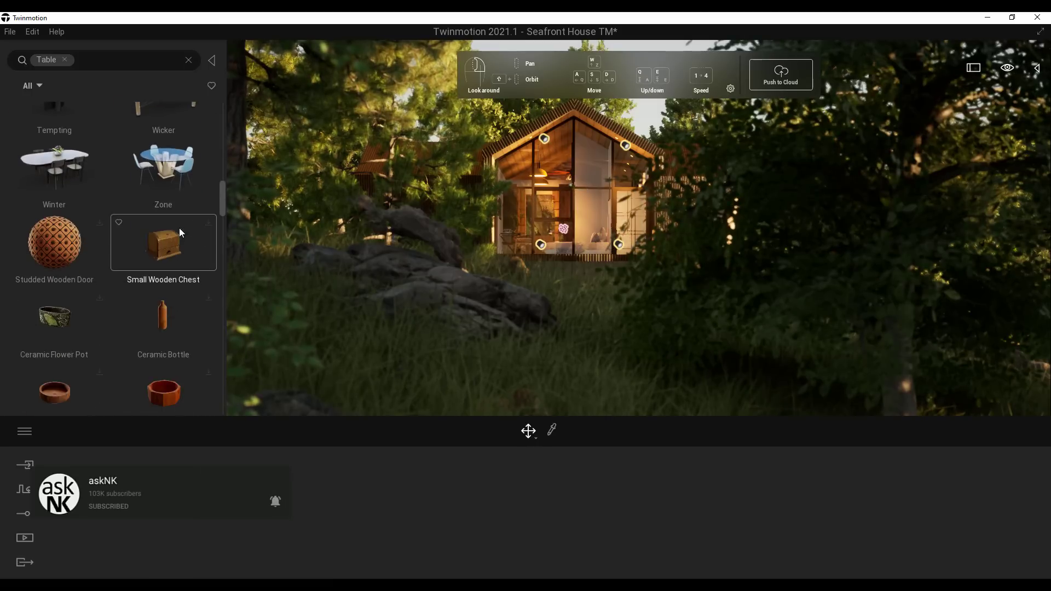
scroll(178, 231, "down", 8)
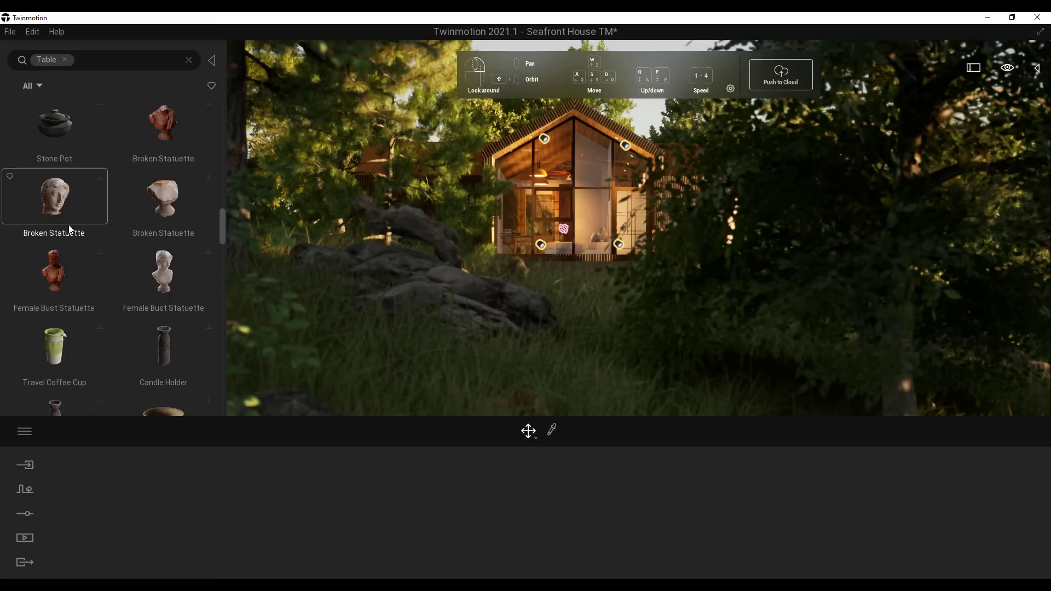
scroll(97, 248, "down", 8)
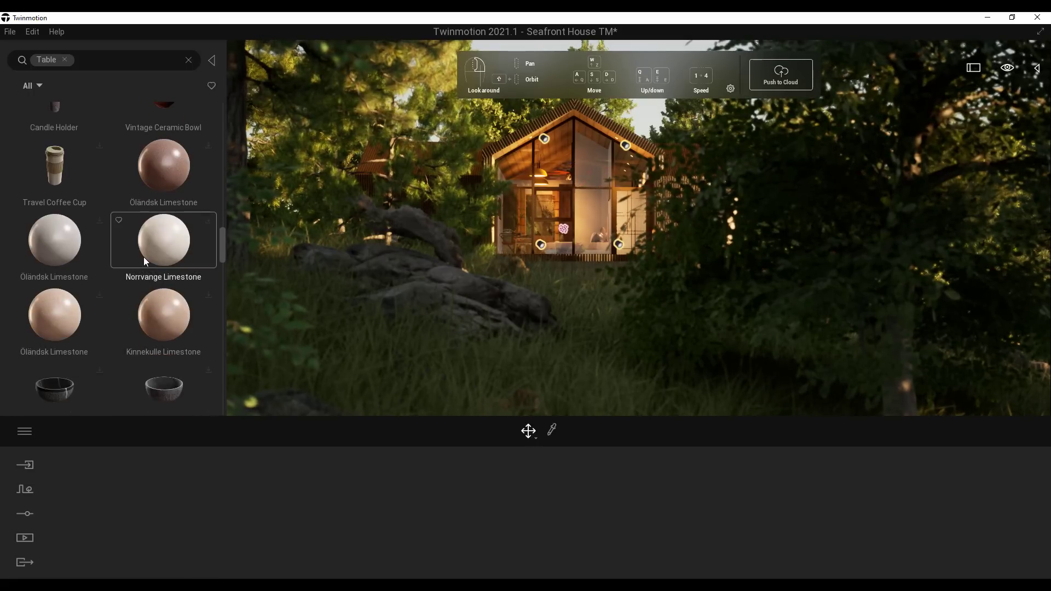
scroll(144, 257, "down", 6)
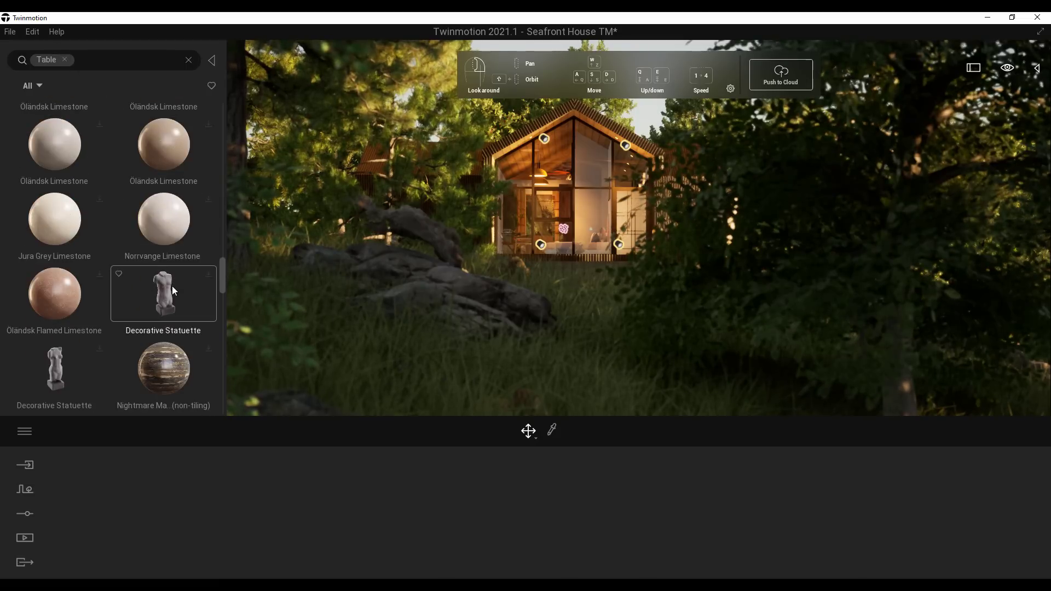
scroll(152, 254, "up", 5)
scroll(152, 254, "up", 6)
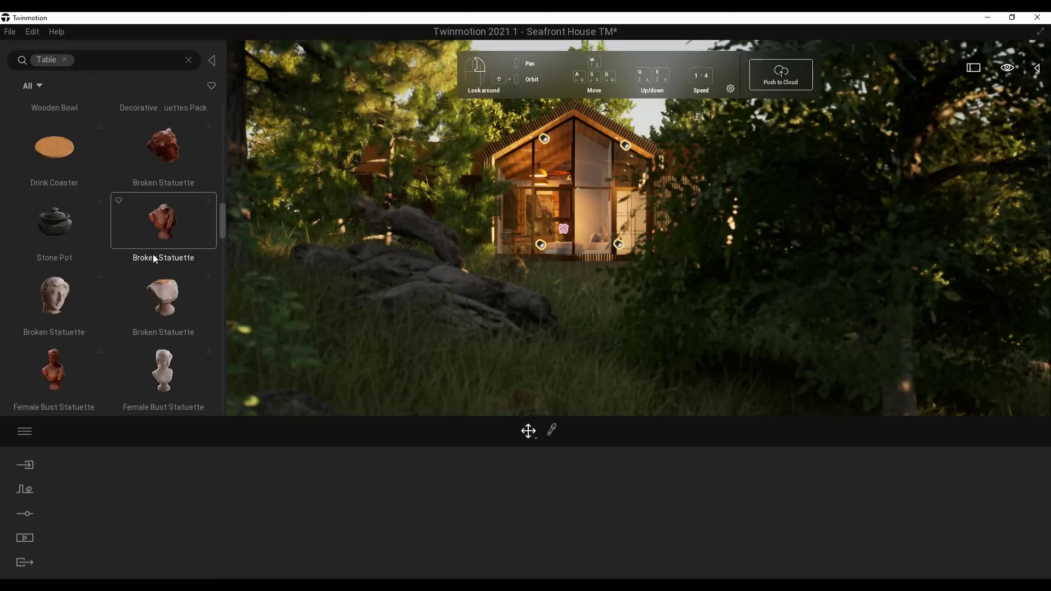
scroll(153, 254, "up", 3)
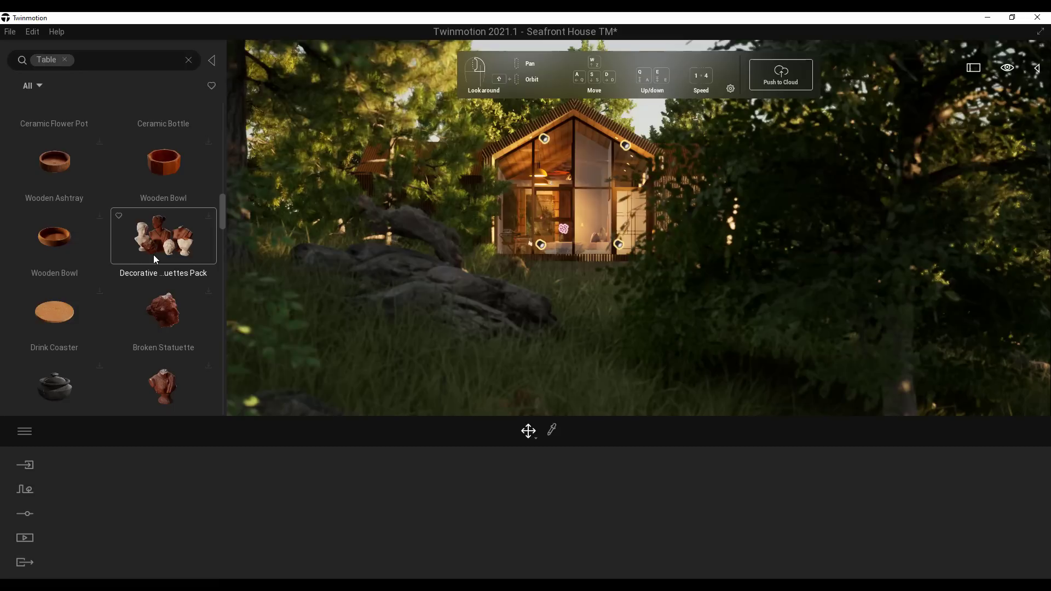
scroll(153, 254, "up", 1)
scroll(153, 254, "up", 1)
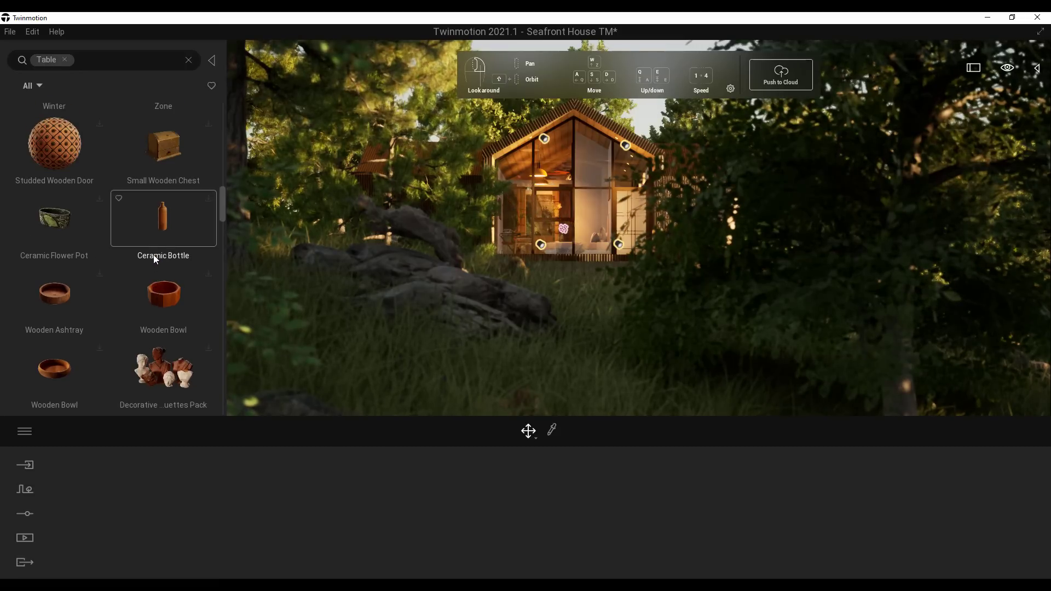
scroll(153, 255, "up", 2)
scroll(153, 255, "down", 3)
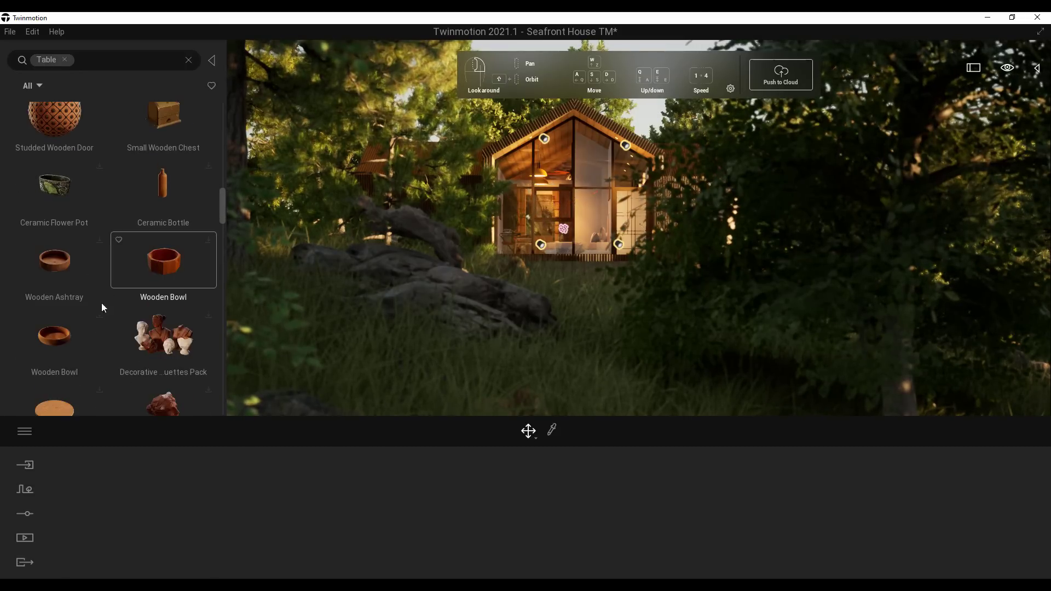
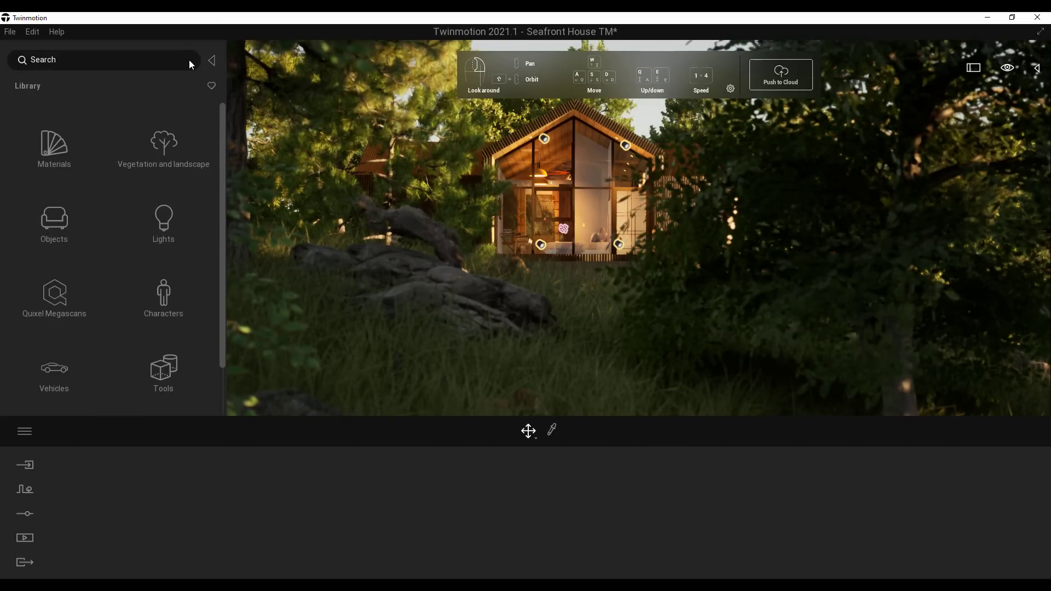
Step: Select the Austrian Pine beside the house and browse the Trees category of the Vegetation and landscape library
left_click(761, 239)
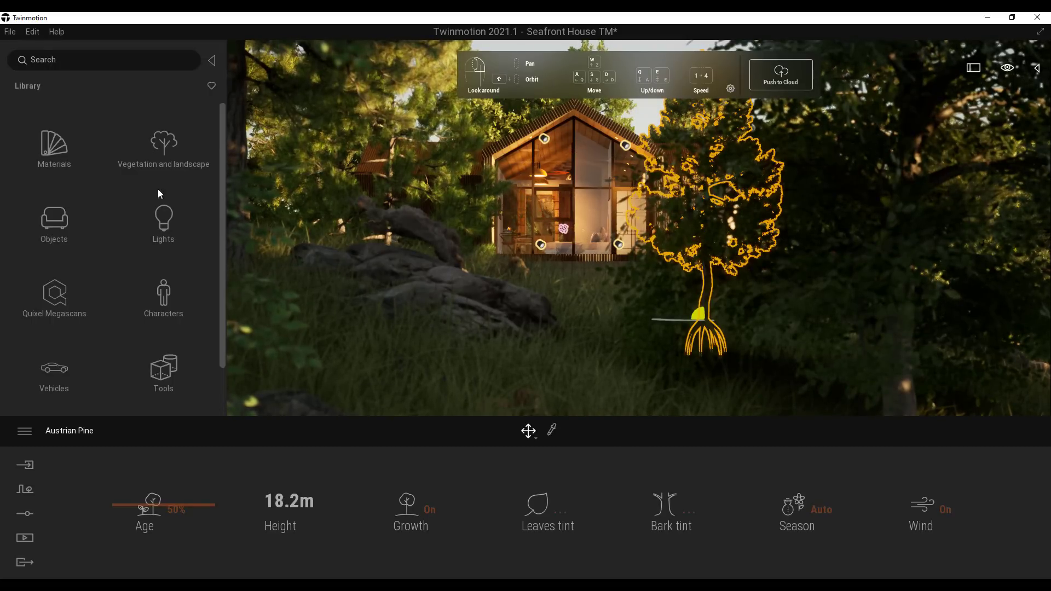
left_click(163, 146)
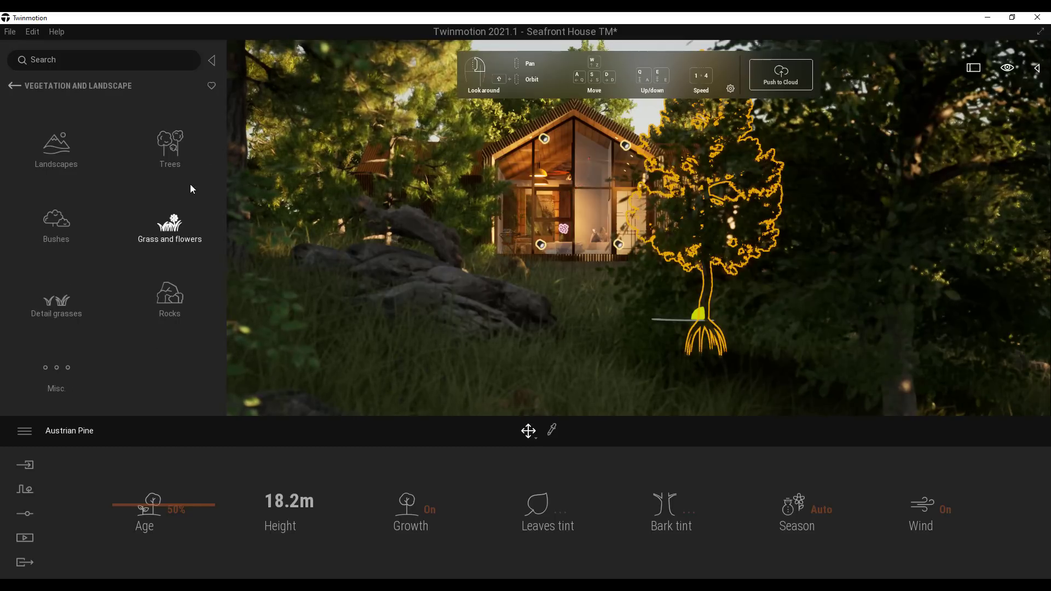
left_click(177, 141)
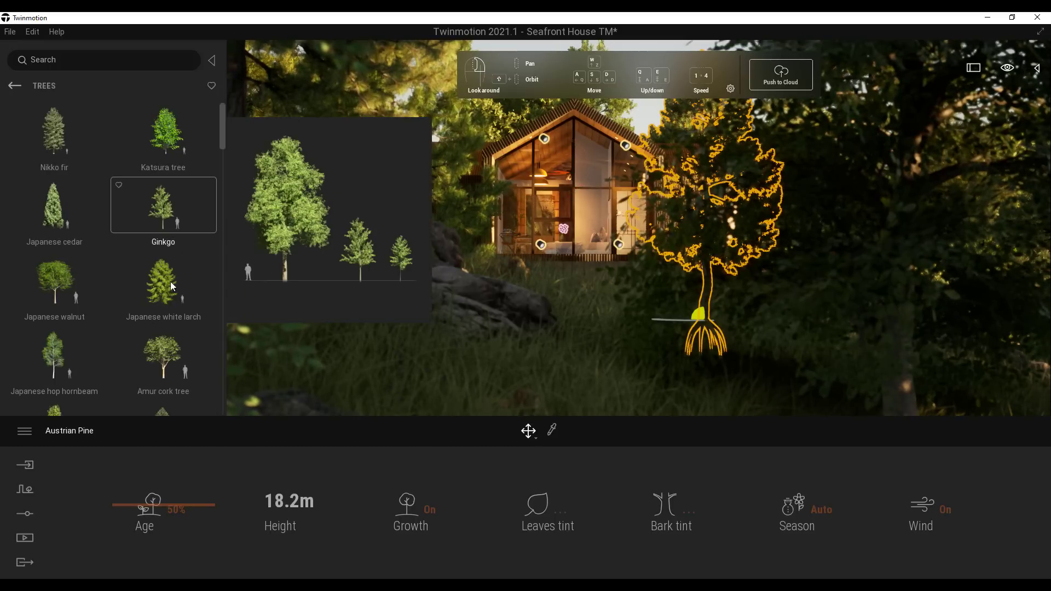
scroll(152, 183, "down", 5)
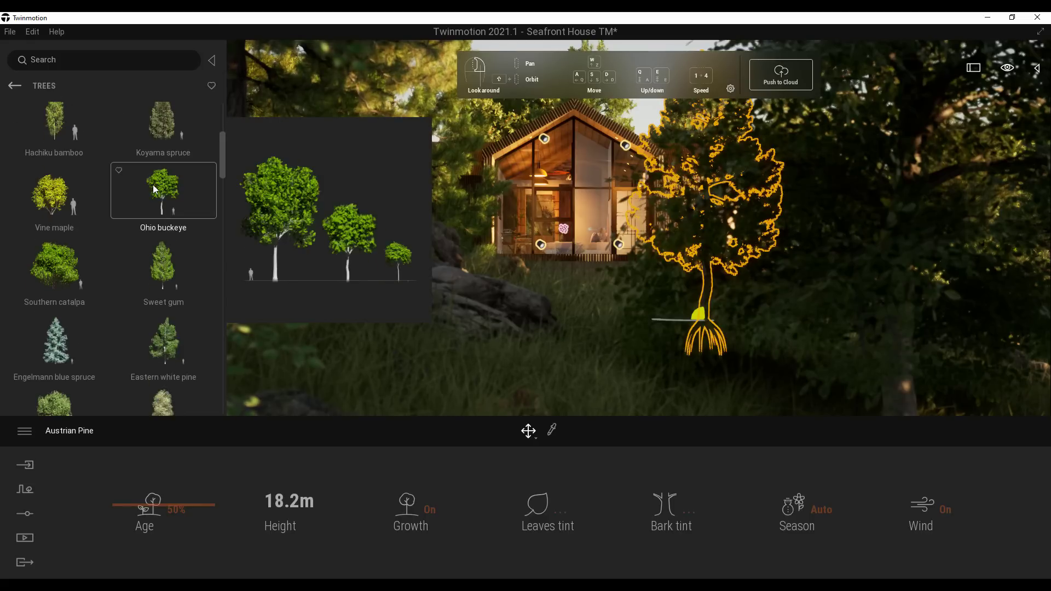
left_click_drag(222, 171, 247, 205)
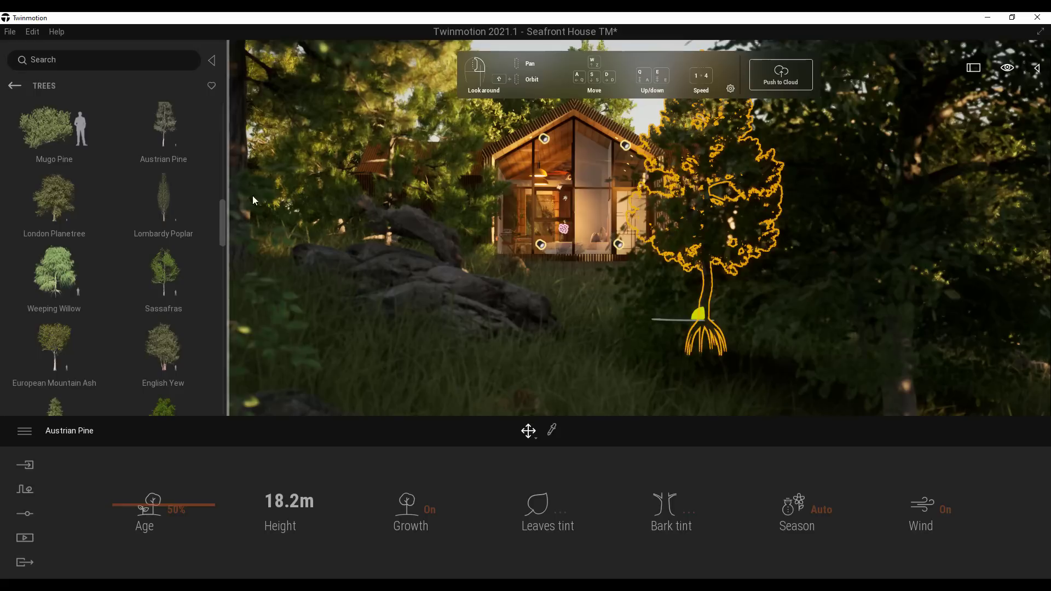
left_click_drag(229, 170, 456, 181)
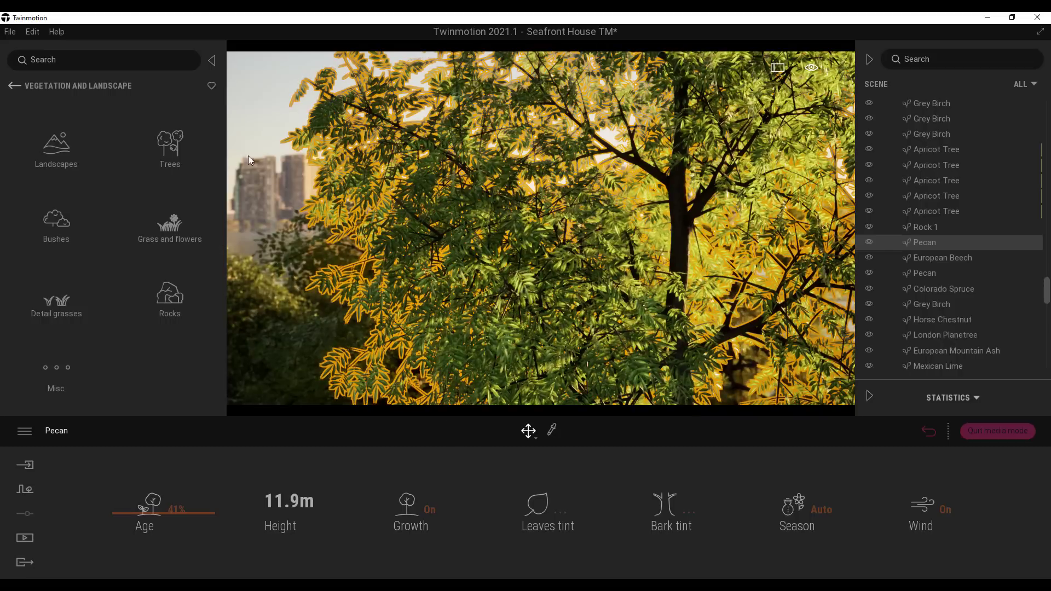
Step: Set the Pecan tree's leaves tint to orange, FF693B
left_click(559, 526)
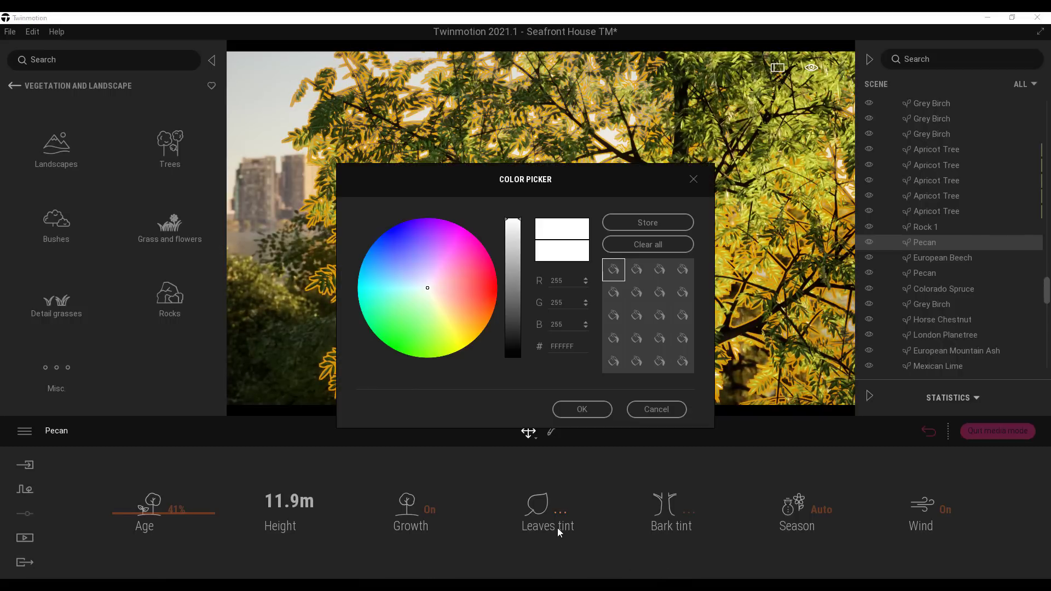
left_click_drag(460, 183, 596, 313)
left_click_drag(539, 399, 592, 408)
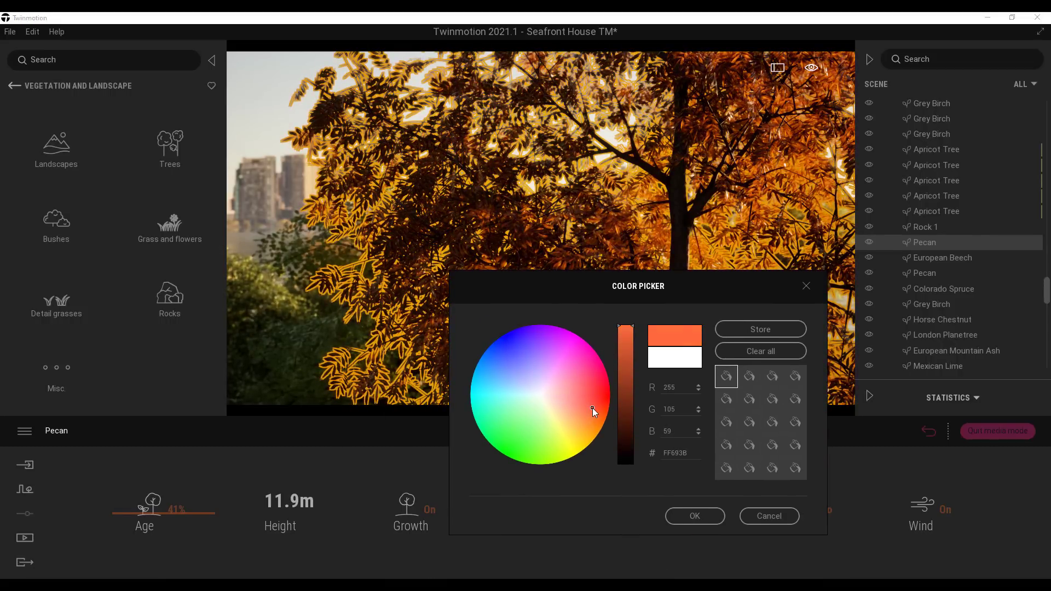
left_click(688, 520)
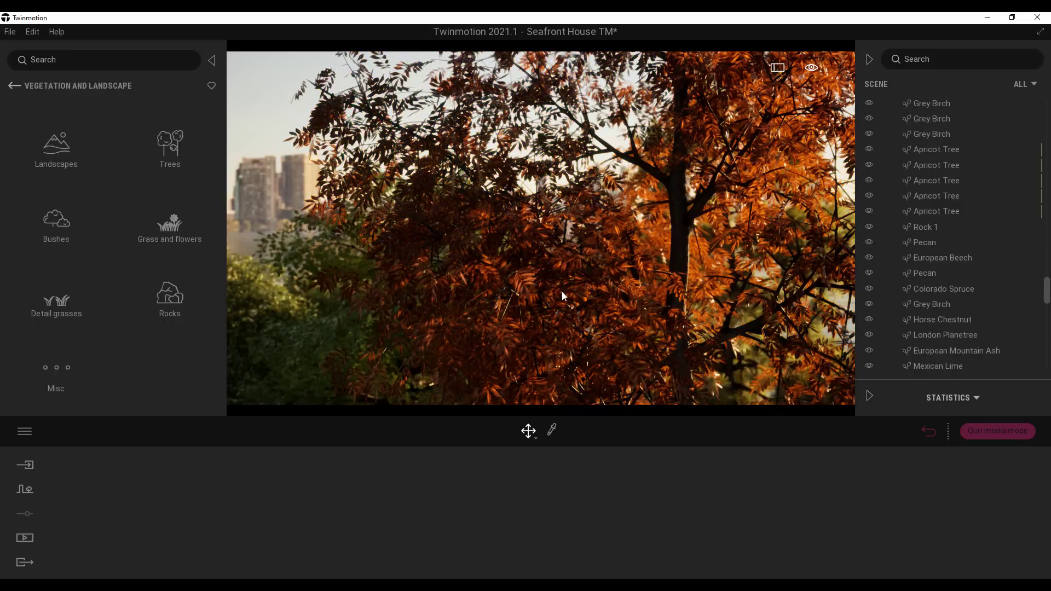
Step: Change the Pecan tree's leaves tint to a light green and deselect the tree
left_click(562, 512)
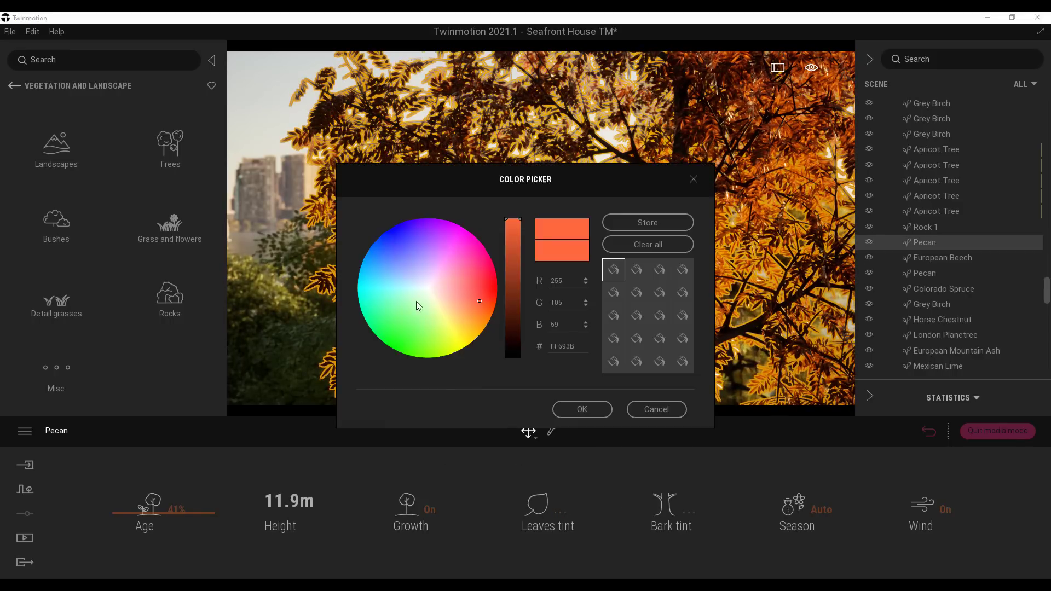
left_click(405, 263)
left_click_drag(406, 274, 384, 307)
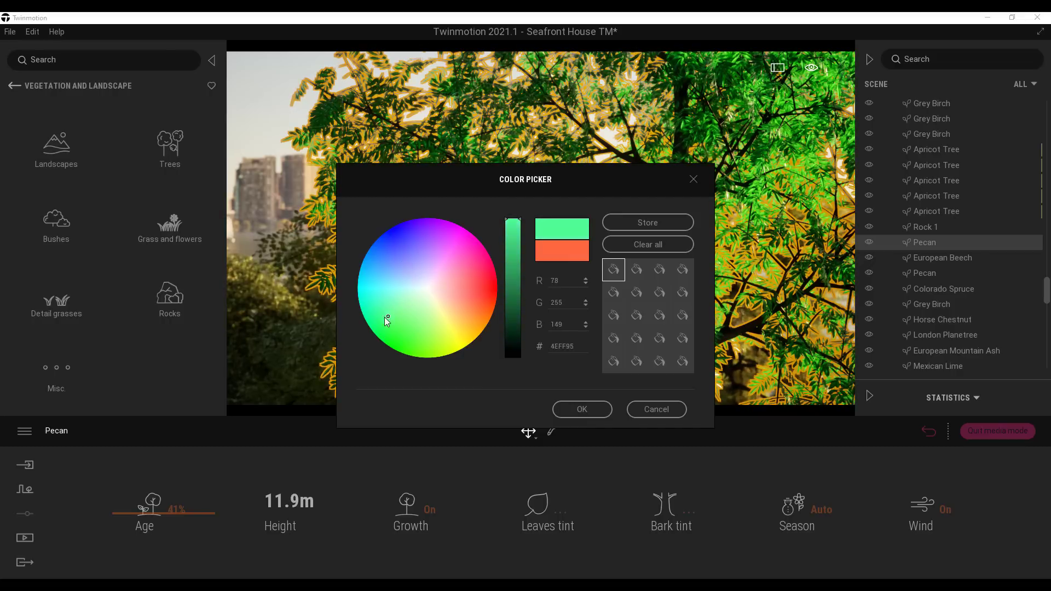
left_click(394, 307)
left_click(582, 409)
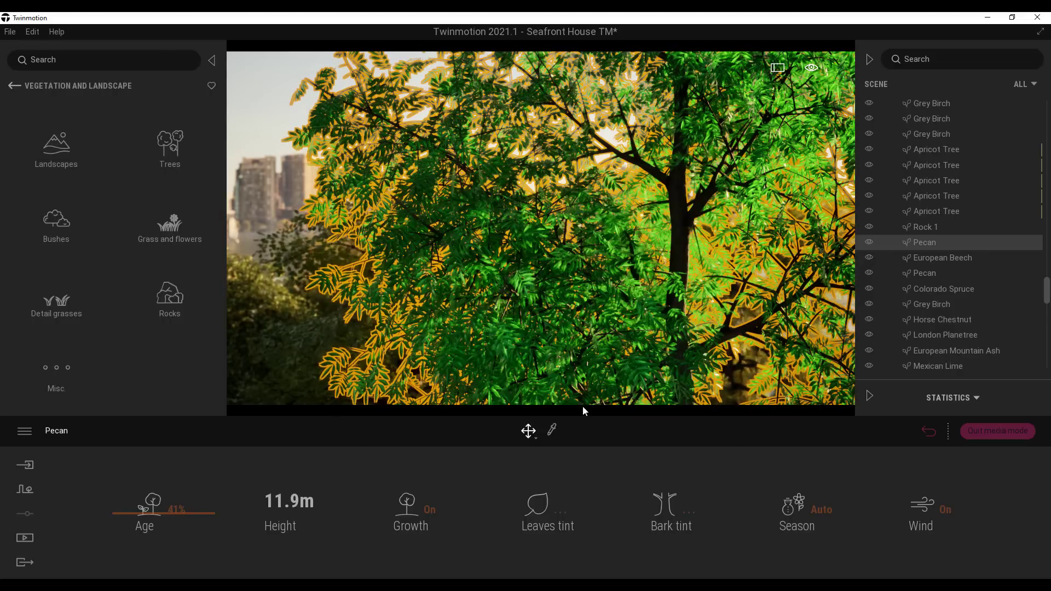
key("Escape")
Step: Reselect the Pecan tree, set its leaves tint to a soft orange, and deselect it
left_click(592, 228)
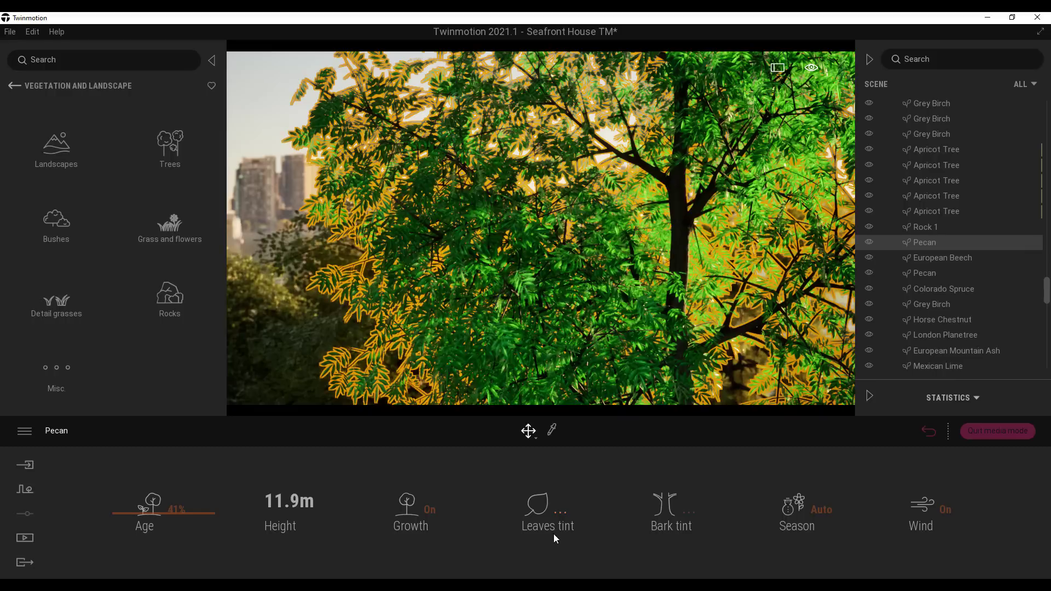
left_click(560, 511)
left_click(448, 284)
left_click(457, 297)
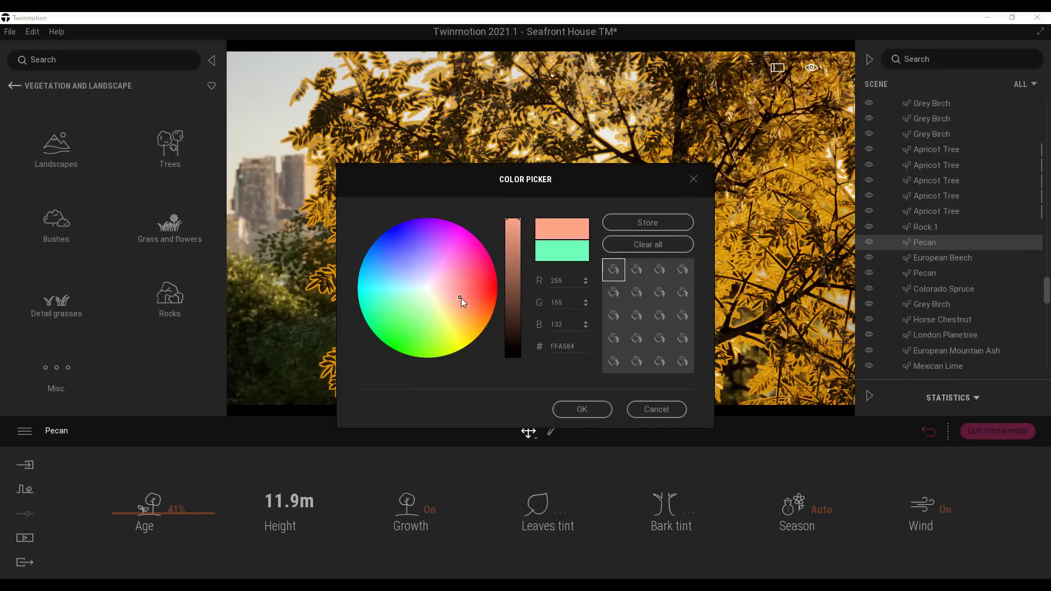
left_click(466, 297)
left_click(561, 405)
key("Escape")
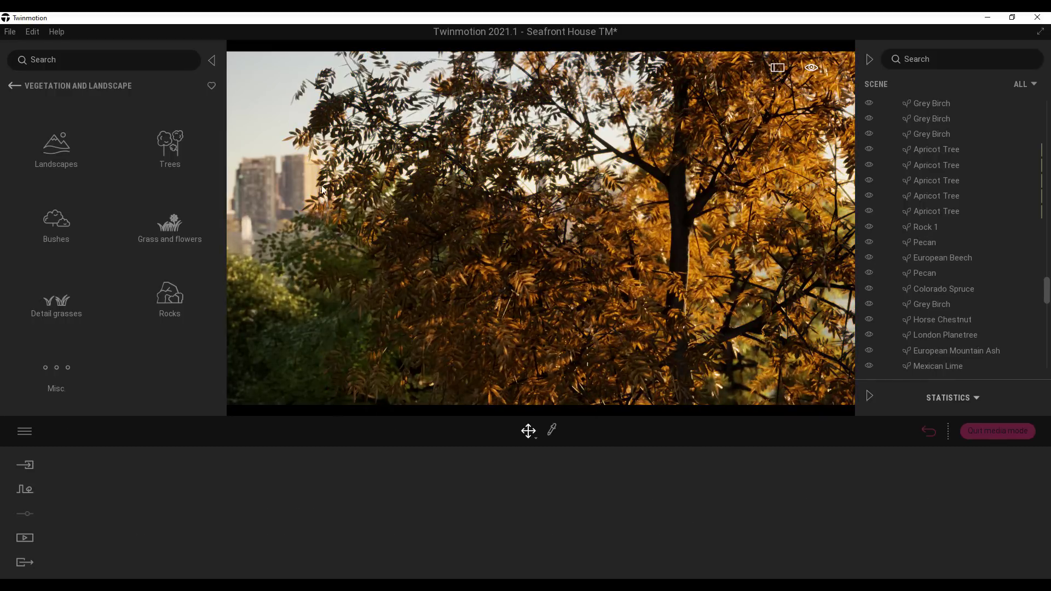
Step: Select the Pecan tree, set its bark tint to bright green, 19FF09, and deselect the tree
left_click(520, 295)
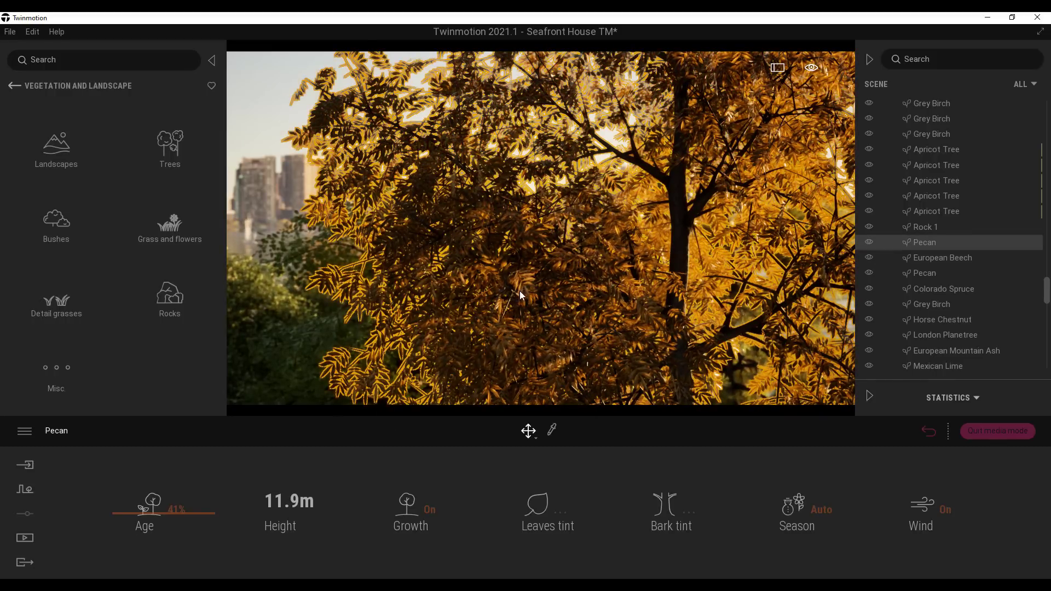
left_click(681, 517)
mouse_move(429, 284)
left_mouse_down()
mouse_move(469, 272)
mouse_move(464, 326)
left_mouse_up()
left_click(399, 352)
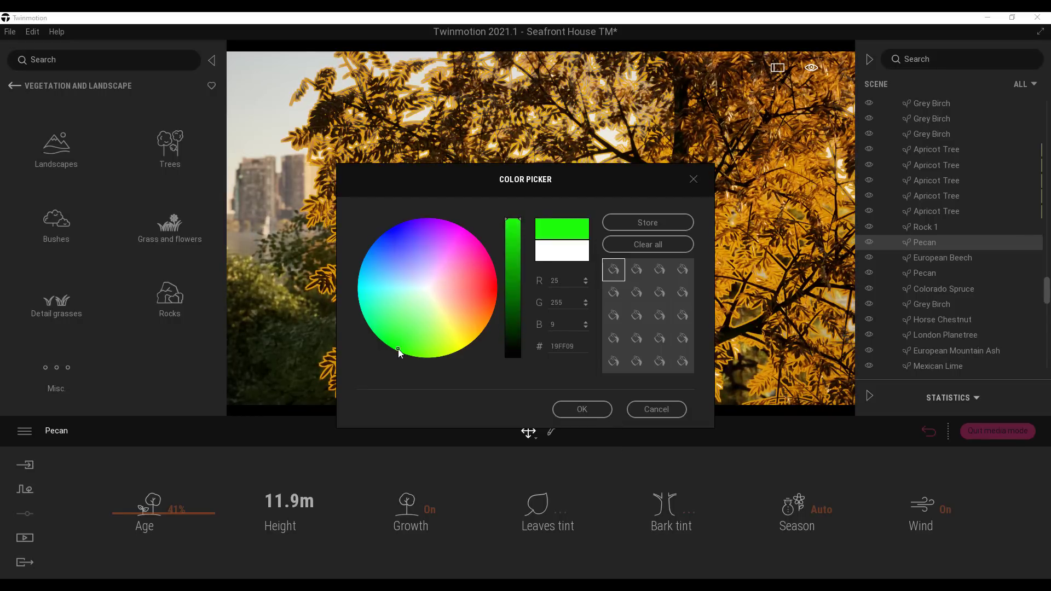
left_click(558, 408)
left_click(294, 184)
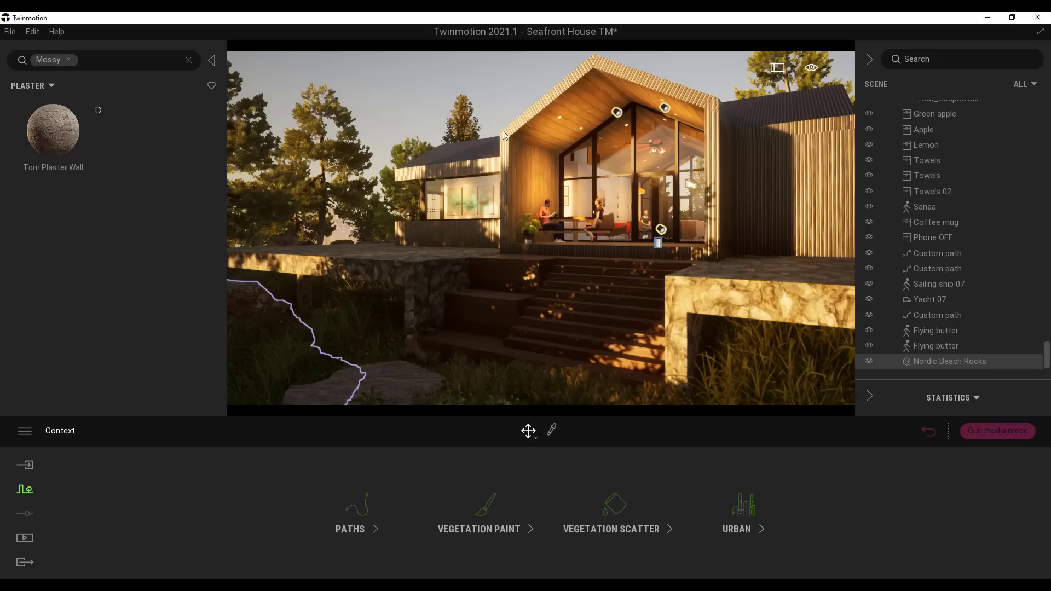
Step: Deselect the Nordic Beach Rocks and apply the Torn Plaster Wall material to the stone terrace base beside the stairs
left_click(503, 131)
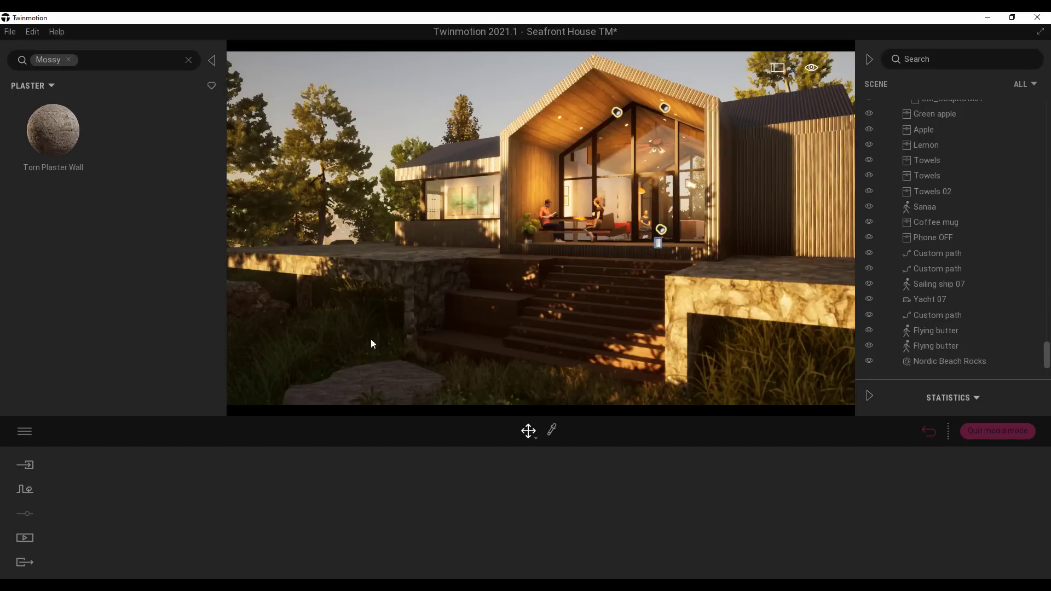
left_click_drag(50, 136, 742, 298)
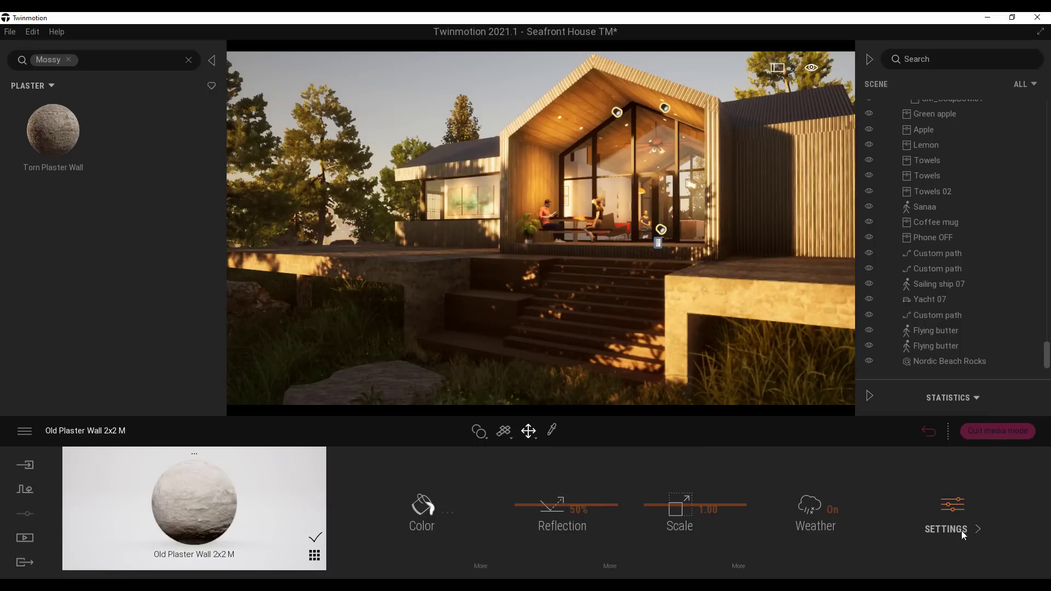
Step: Open the plaster material's bump settings and inspect the textures used for its height map and normal map
left_click(958, 527)
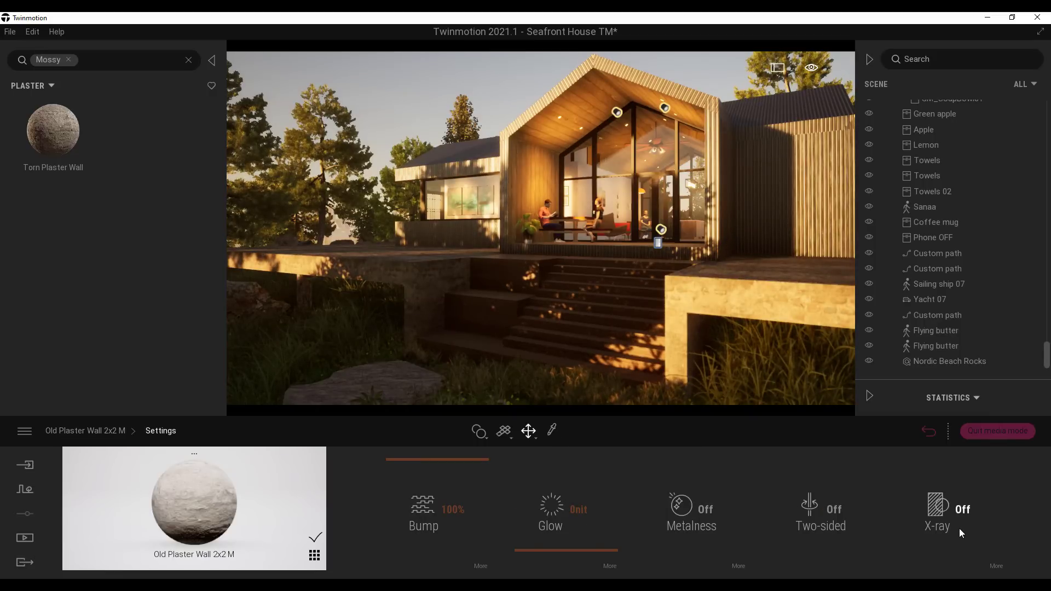
left_click(476, 567)
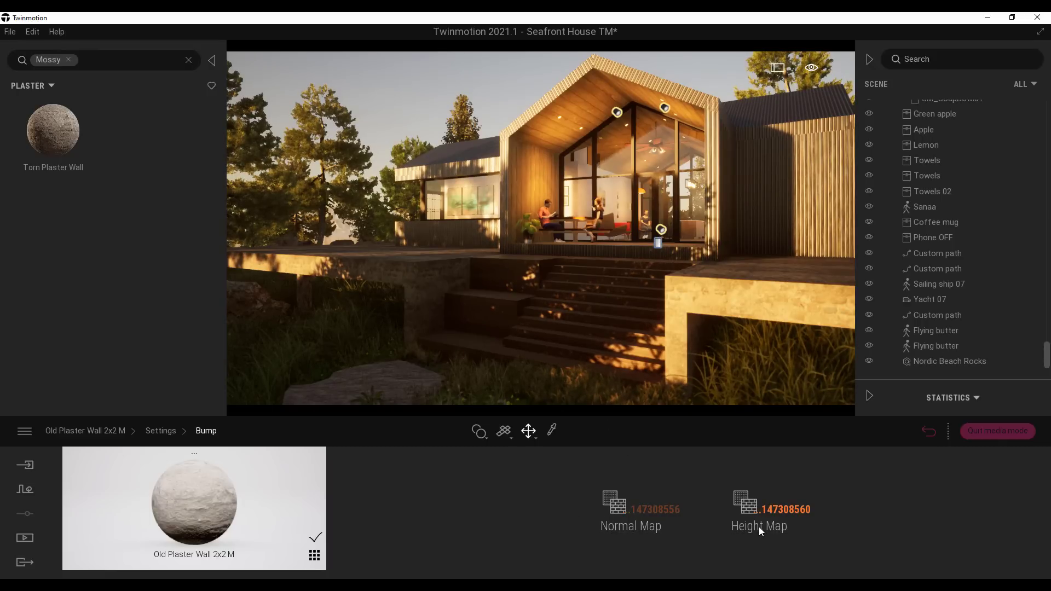
left_click(773, 510)
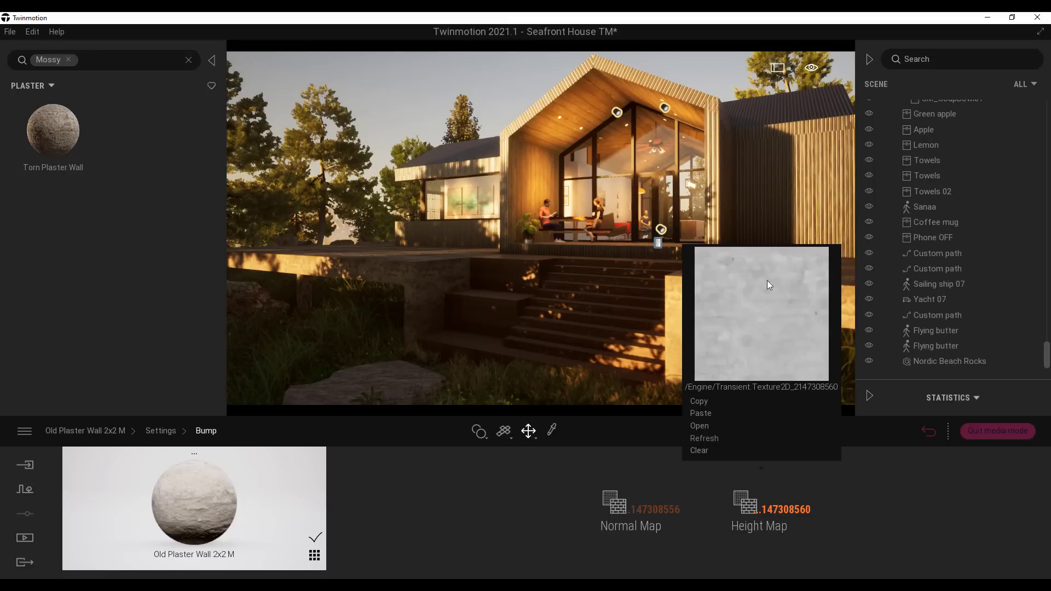
left_click(654, 511)
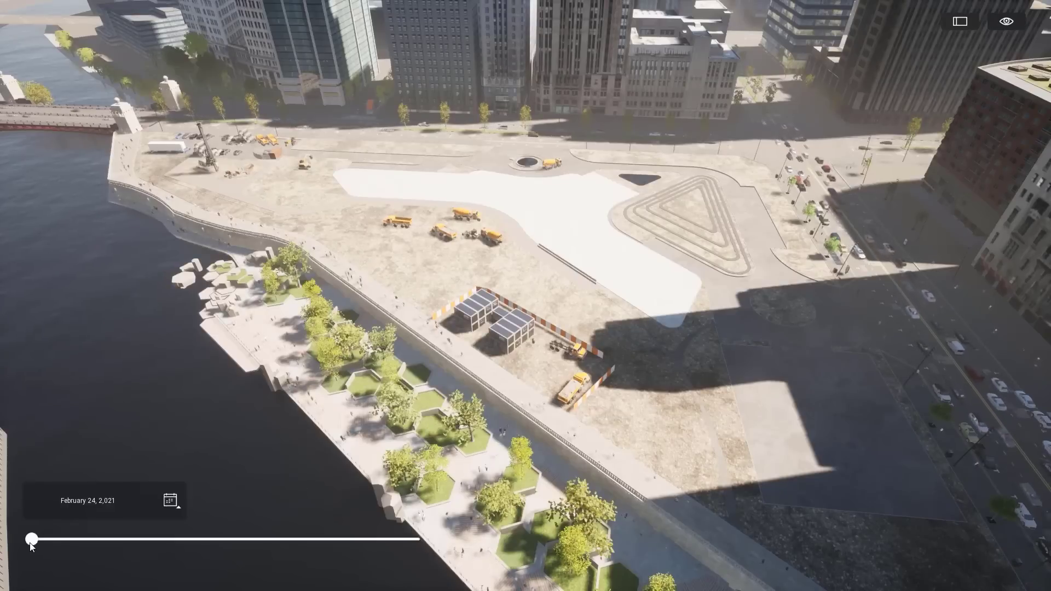
Step: Scrub the phasing timeline forward from its start date to preview the riverside building's construction stages
left_click_drag(40, 544, 133, 540)
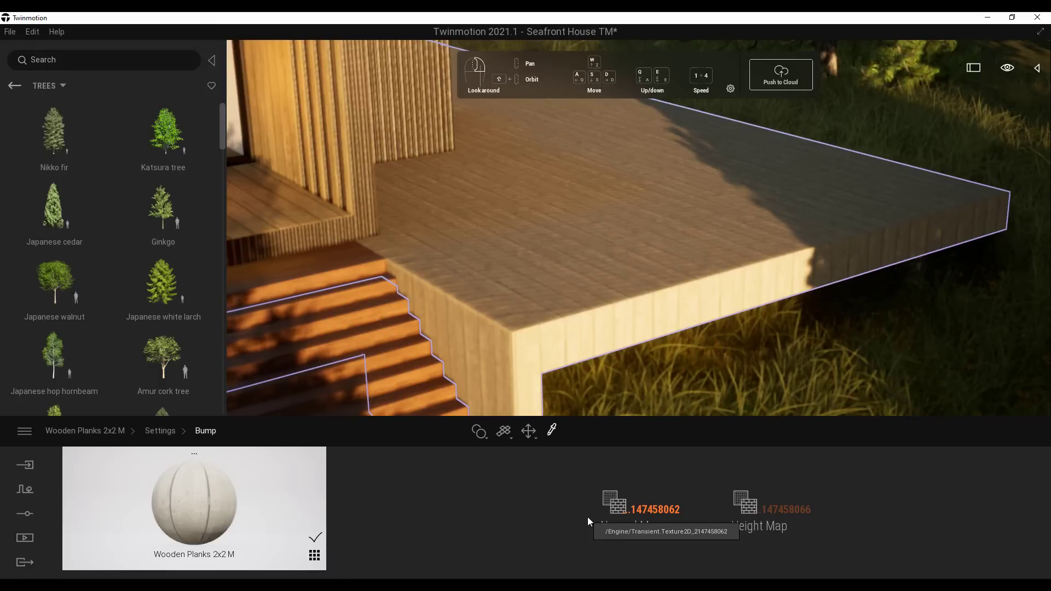
right_click_drag(491, 235, 516, 211)
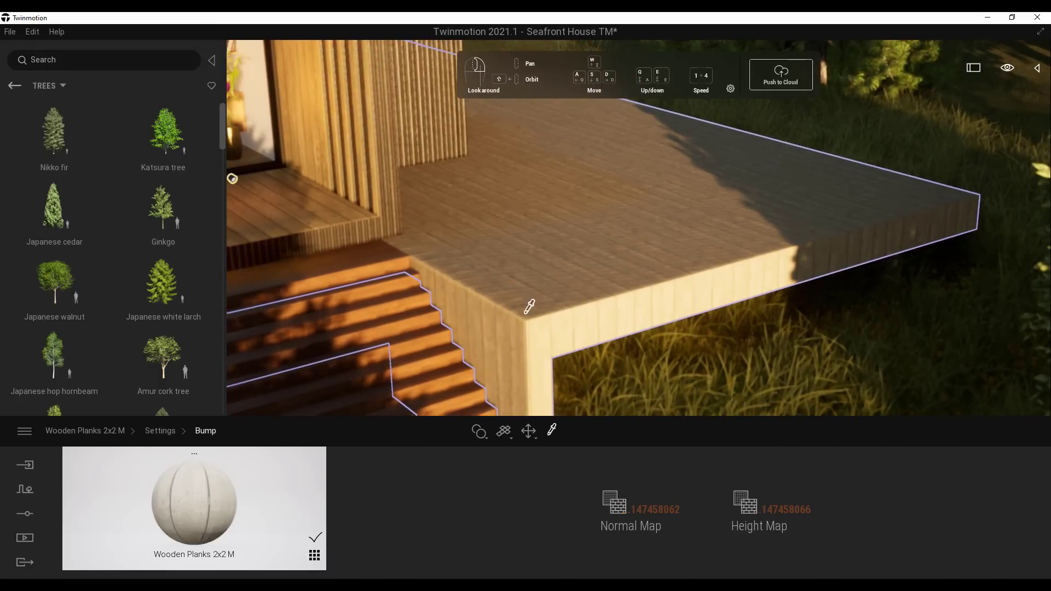
scroll(536, 273, "down", 5)
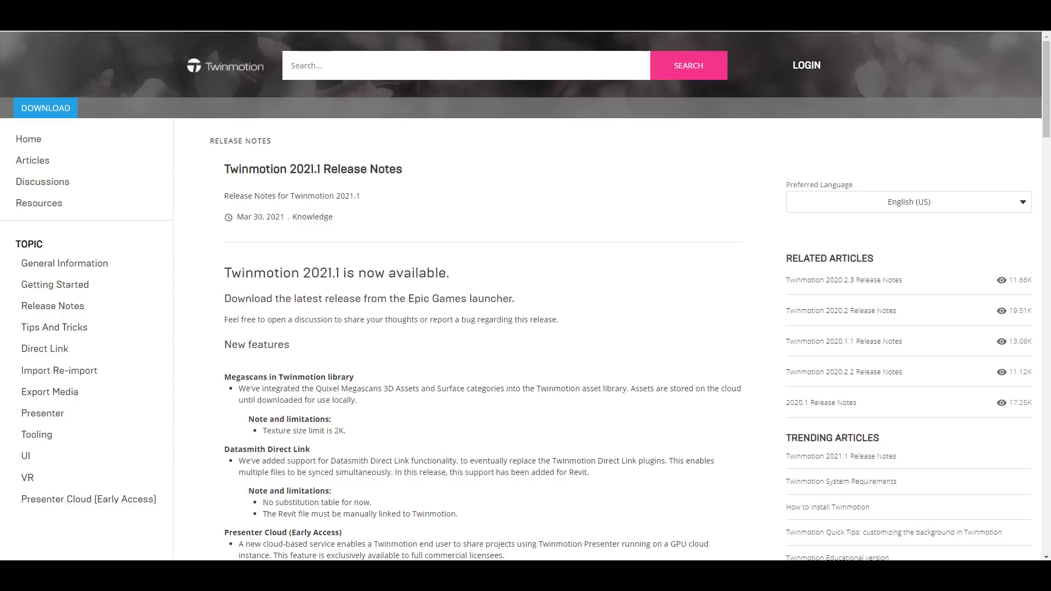
Step: Switch to the browser, review the Twinmotion 2021.1 release notes and follow the external link for the Twinmotion Importer for Unreal Engine
scroll(342, 219, "down", 15)
scroll(340, 219, "up", 3)
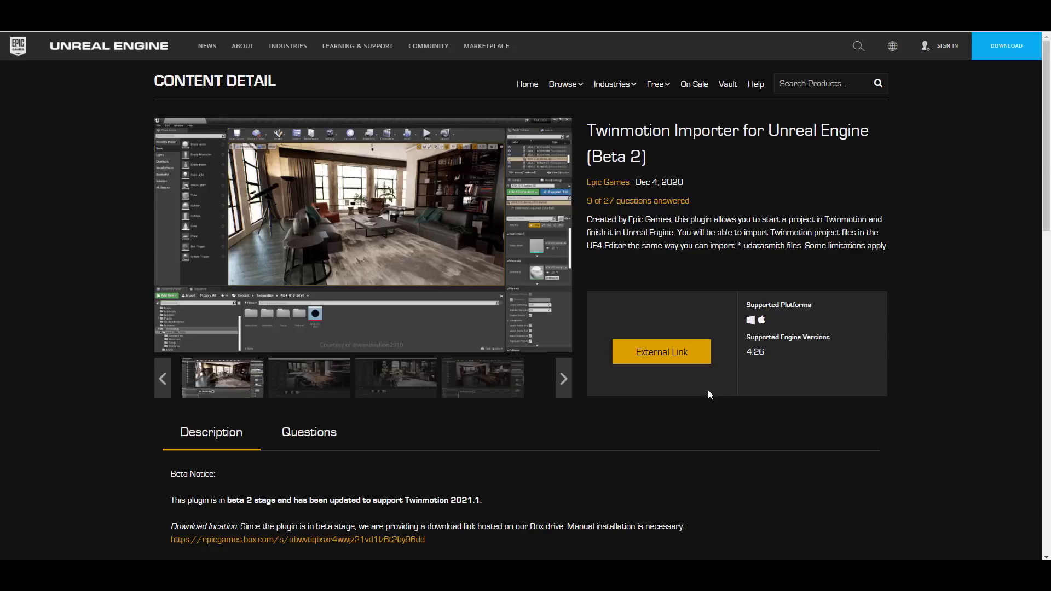
left_click(673, 358)
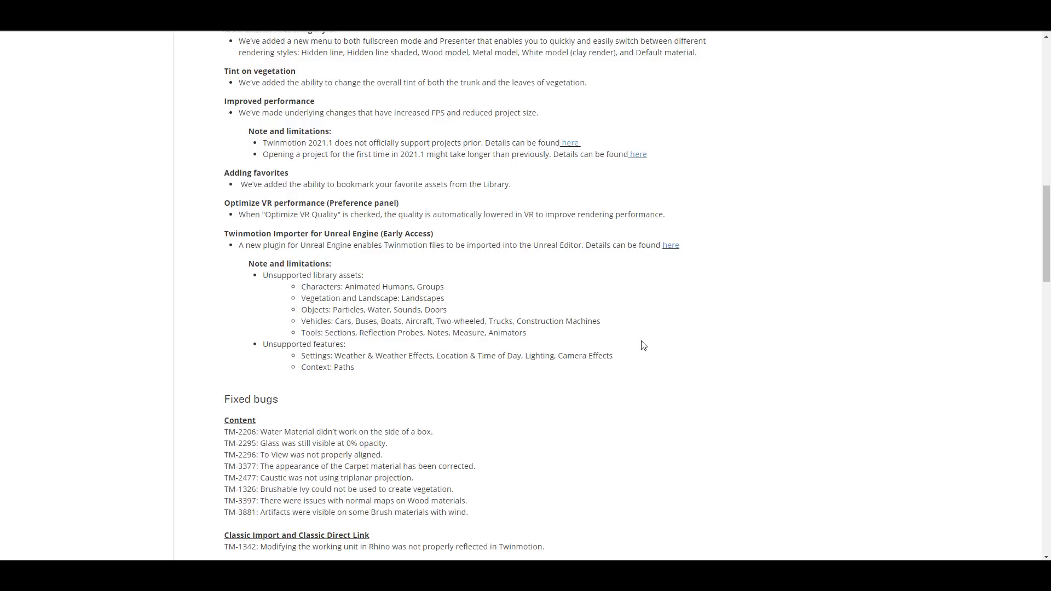
scroll(644, 346, "up", 1)
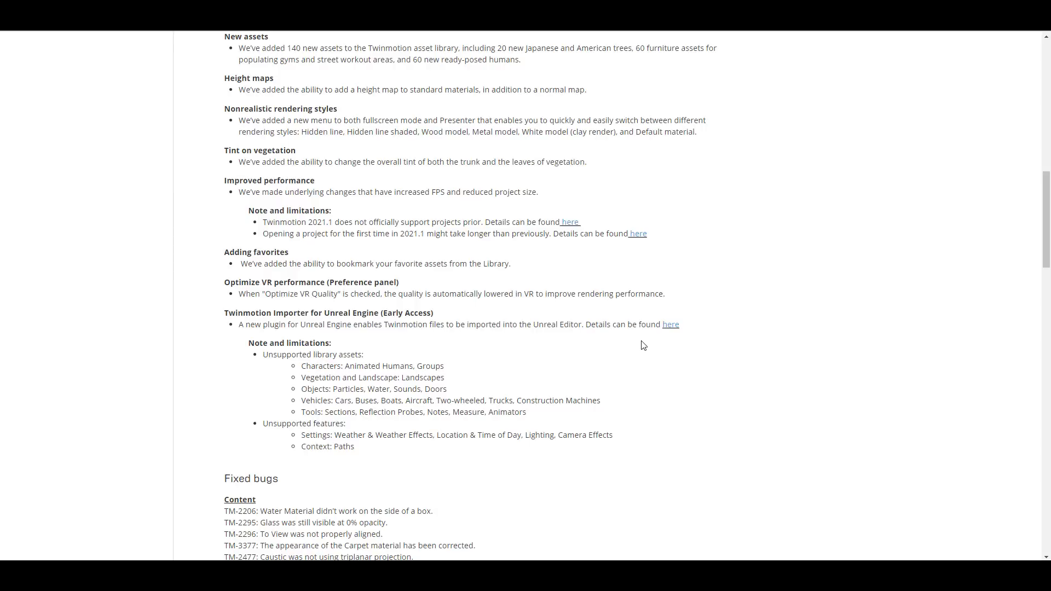
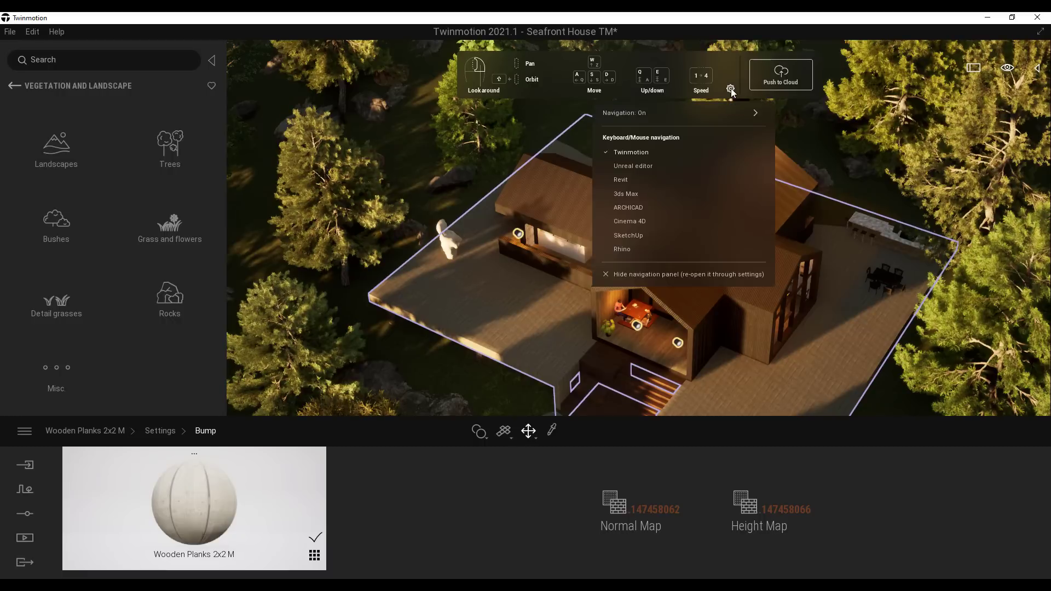
Step: Switch the Twinmotion viewport's navigation mode to Pad
mouse_move(678, 114)
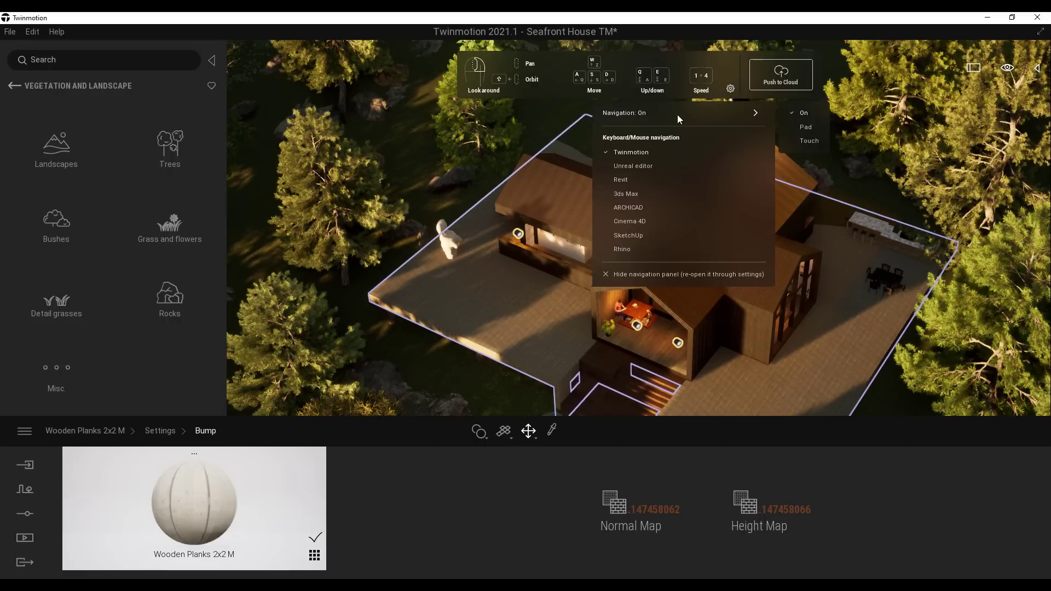
left_click(804, 127)
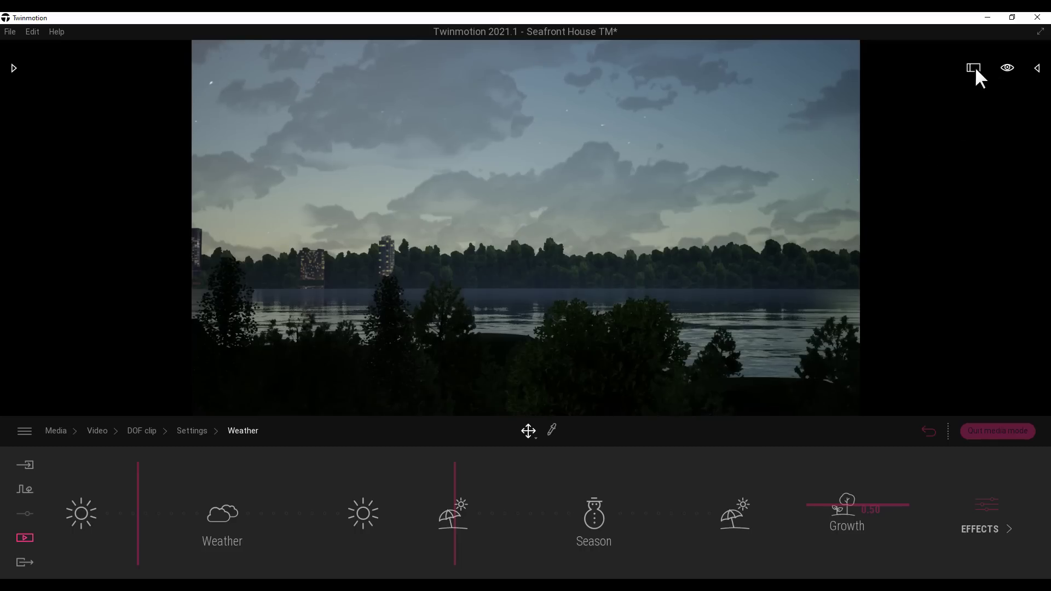
left_click(975, 68)
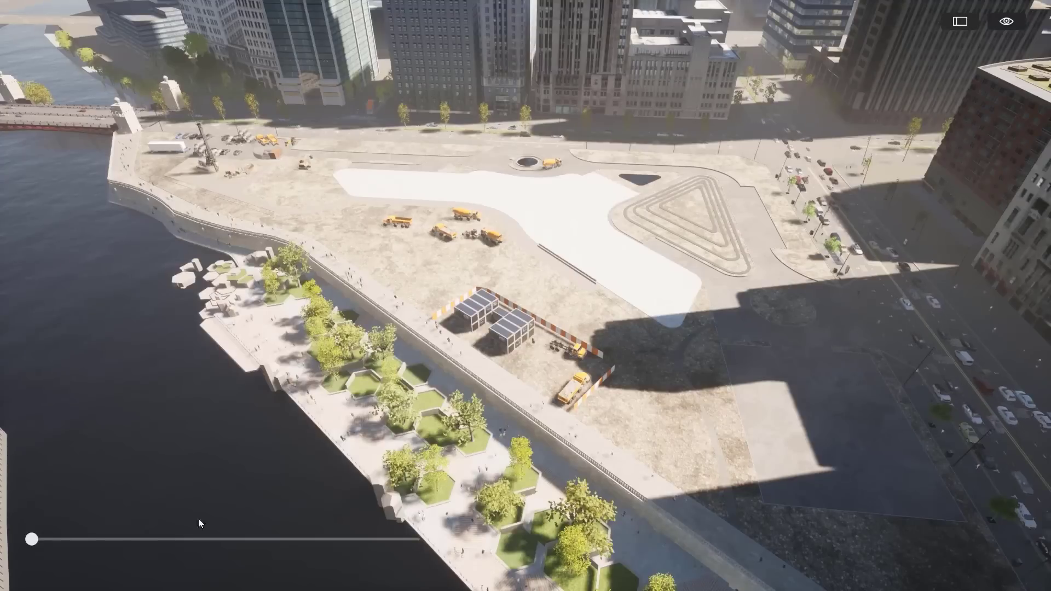
Step: Advance the construction phasing timeline of the riverside site to November 10, 2021
mouse_move(31, 544)
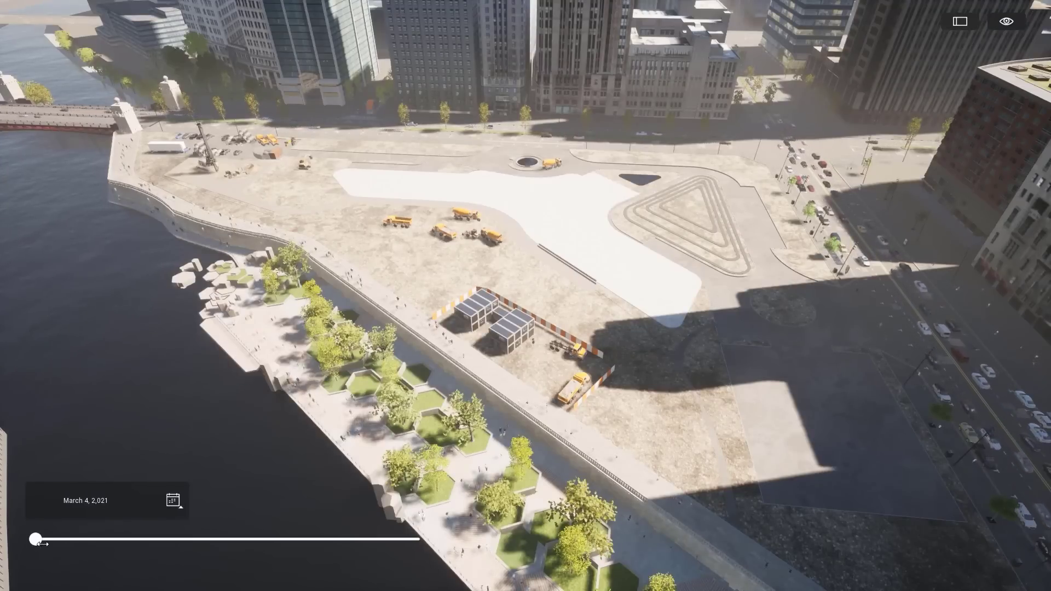
left_click_drag(51, 543, 145, 540)
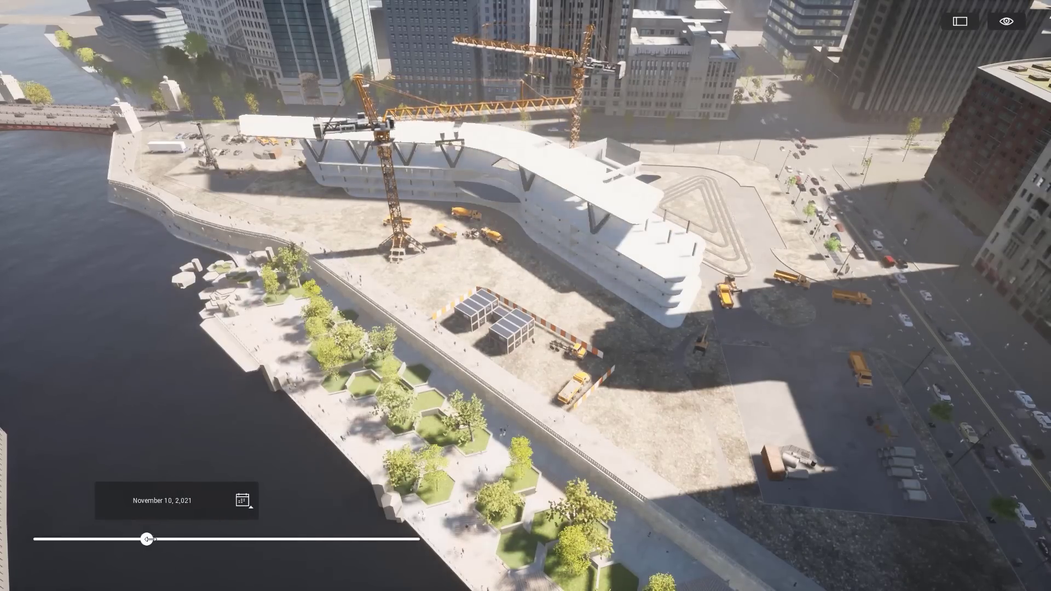